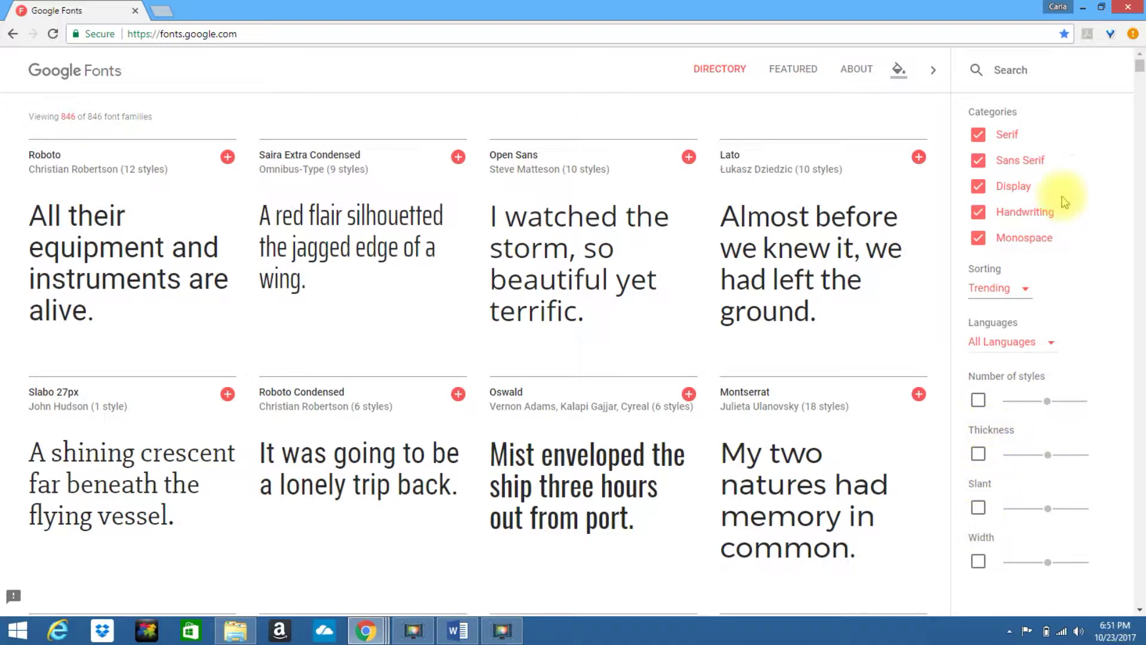
Search 'scr' for script fonts and preview Dancing Script with a name plus 'New Online Yo'.
click(1032, 74)
text(script)
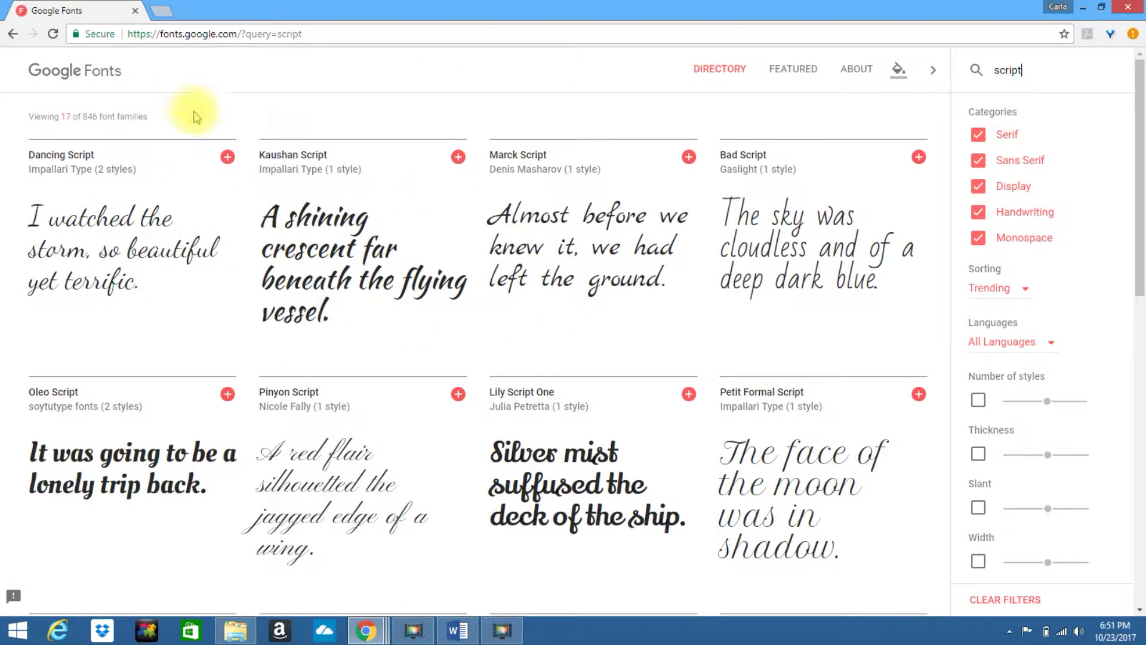
mouse_move(31, 203)
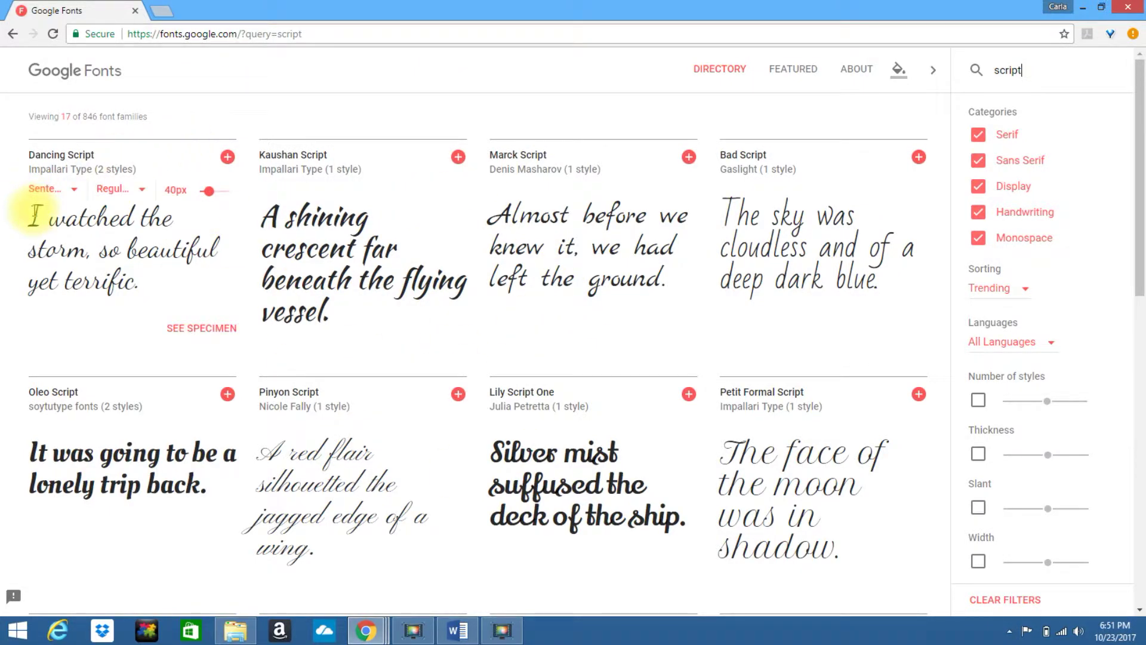
drag(35, 214, 166, 298)
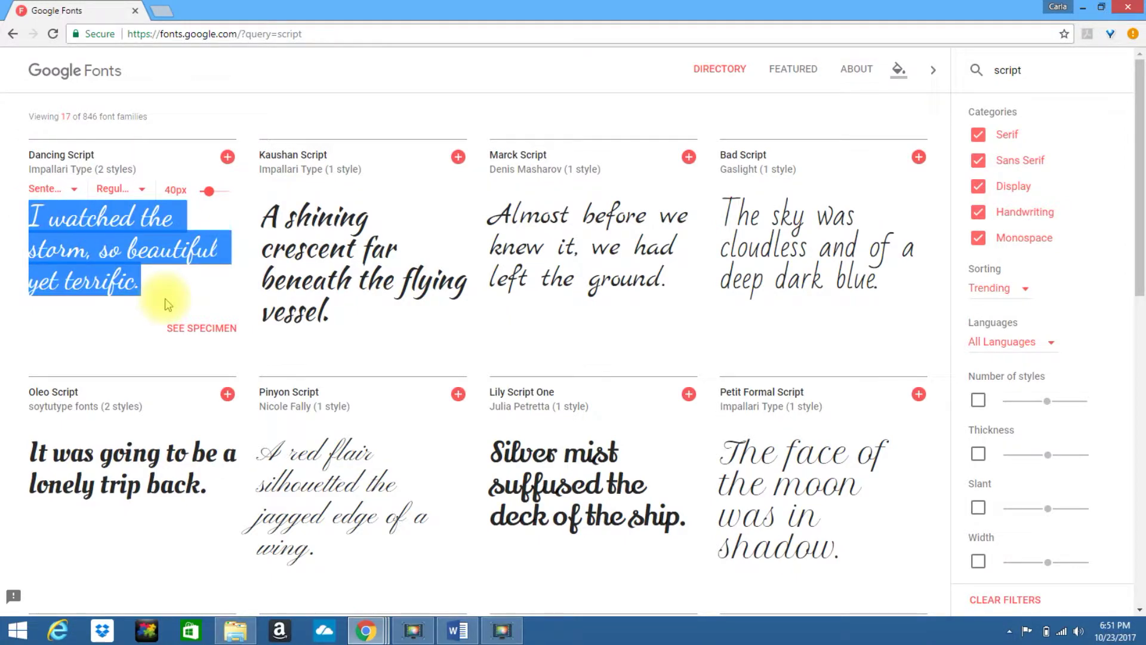
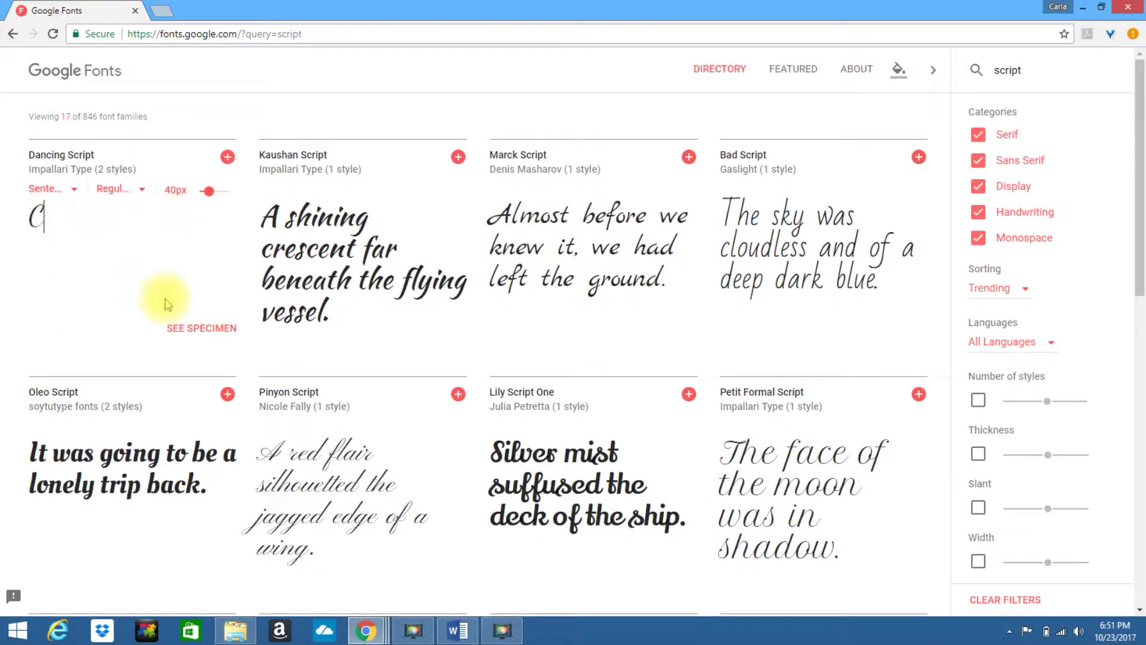
key(Return)
text(New)
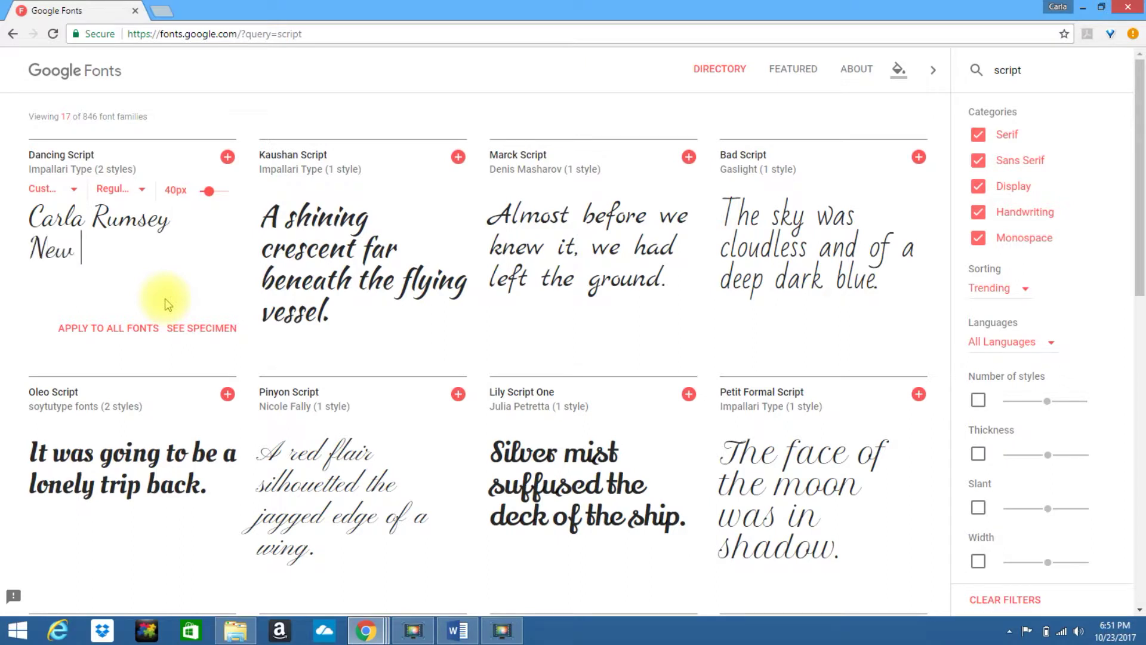
text( Online You)
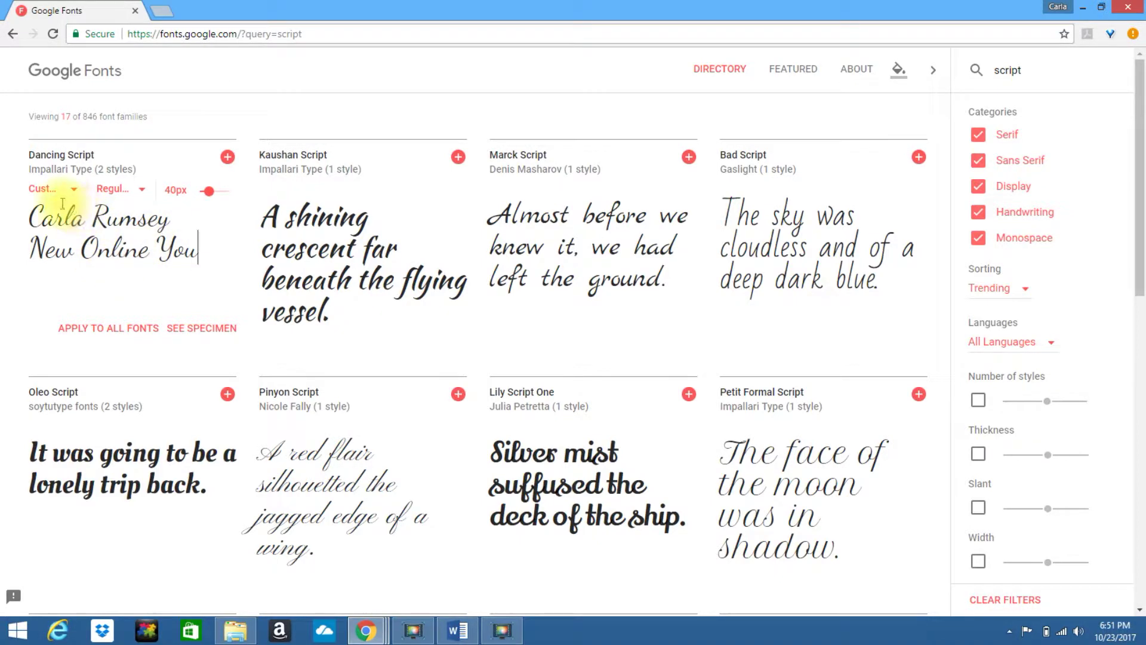
click(75, 191)
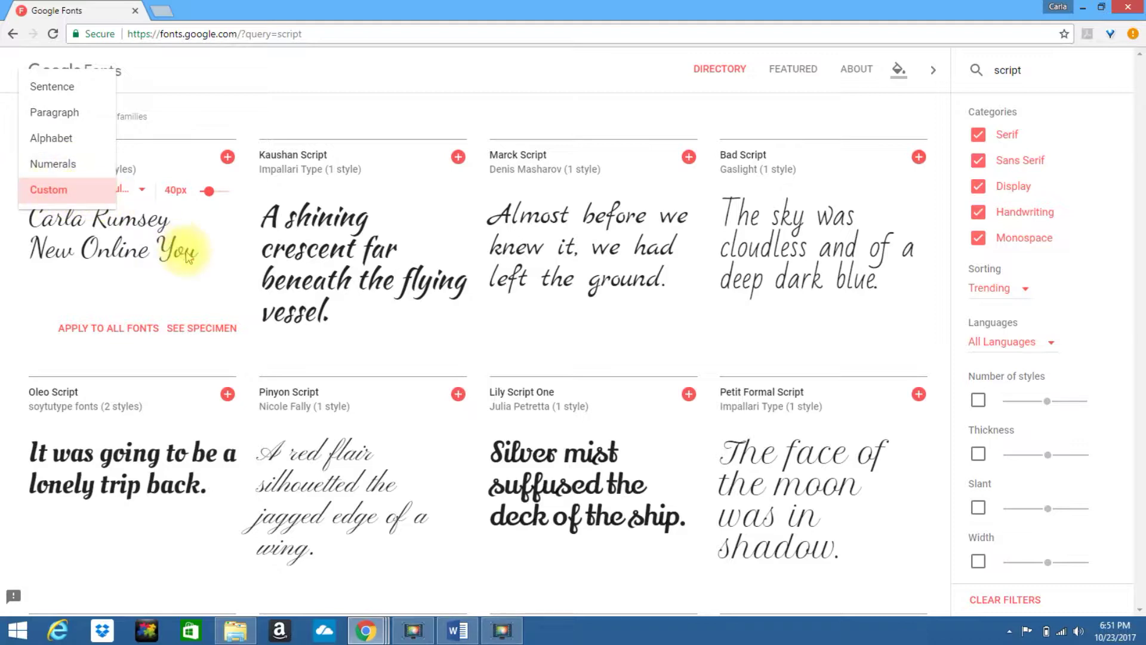
Switch the Dancing Script preview to Bold 700 at 36px, then add it to the selection.
click(149, 188)
click(148, 190)
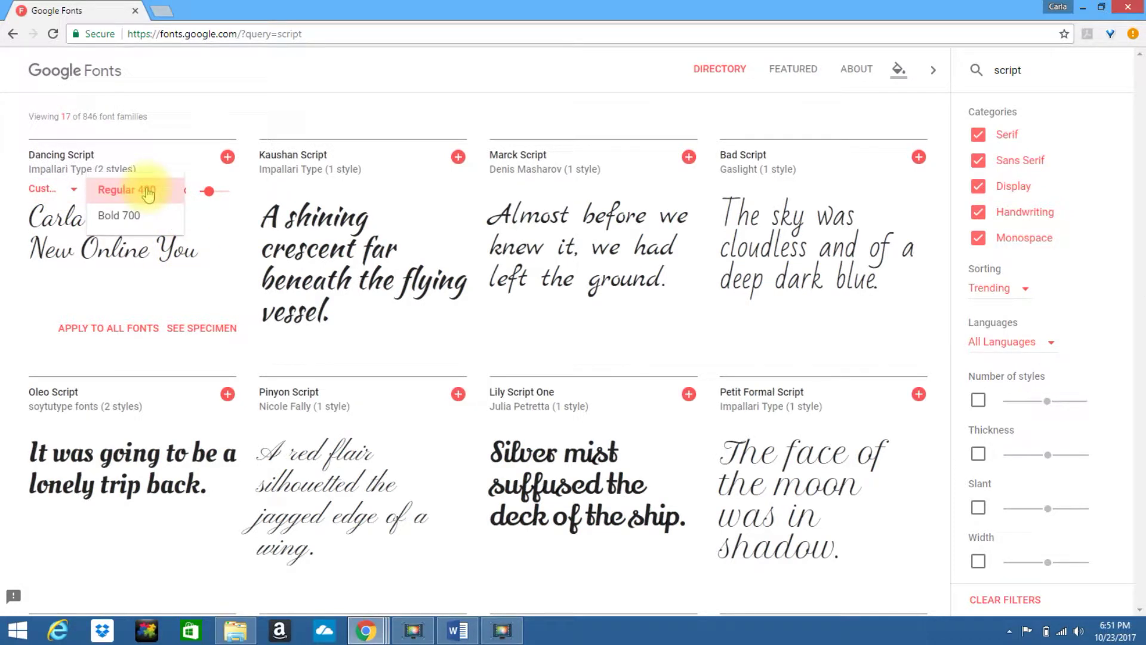
click(133, 220)
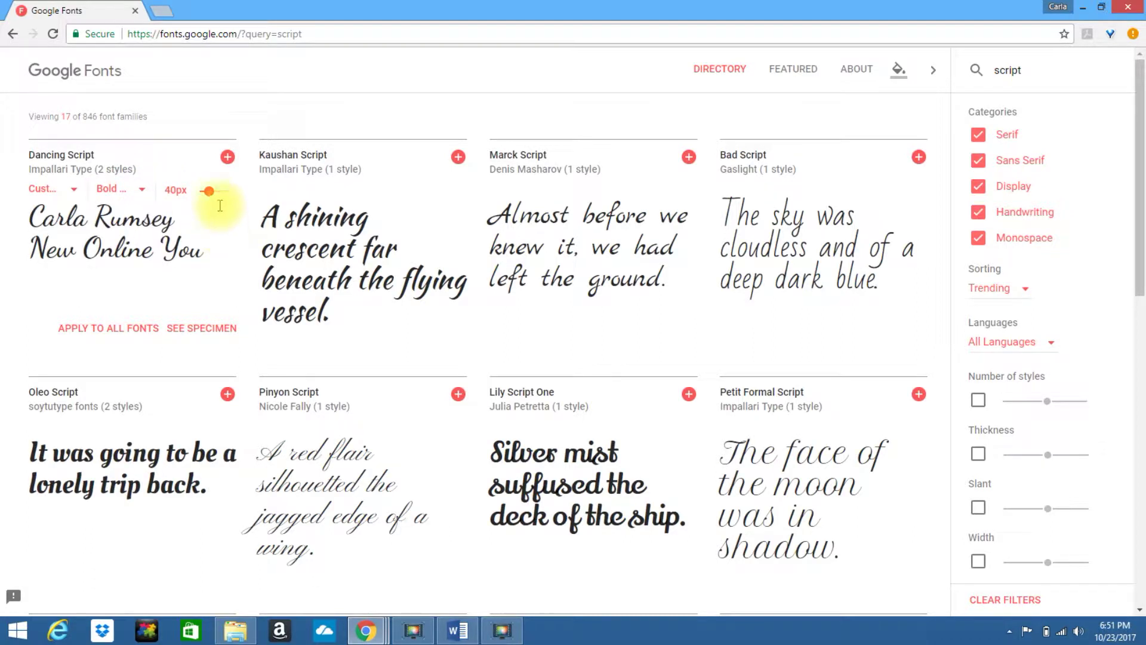
drag(210, 192, 208, 196)
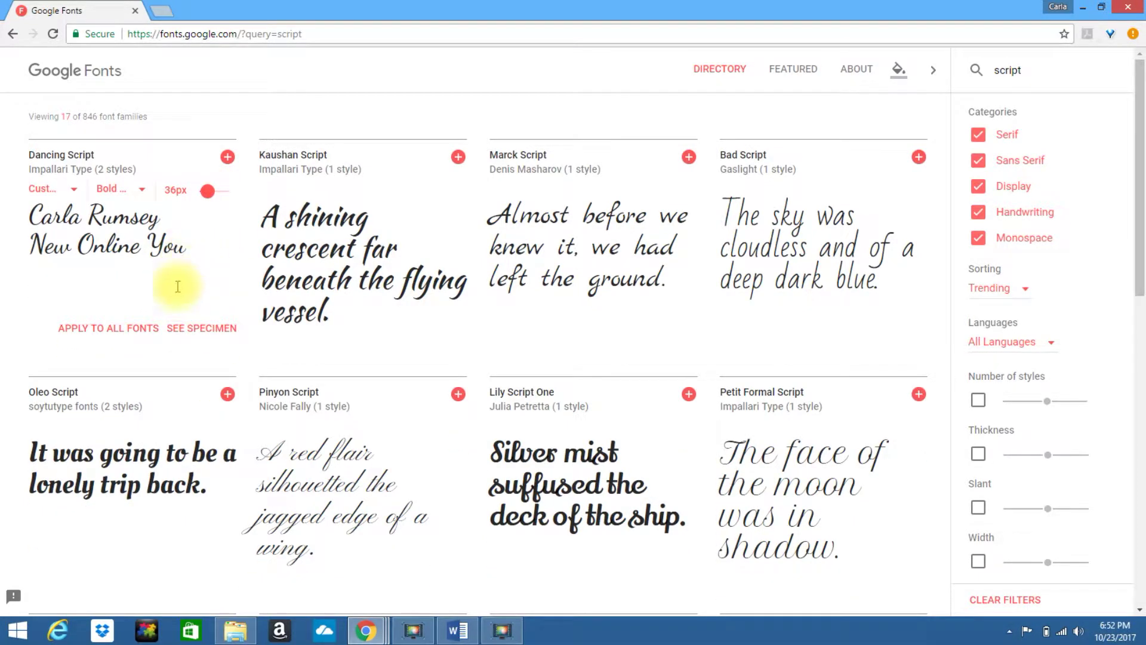
click(228, 157)
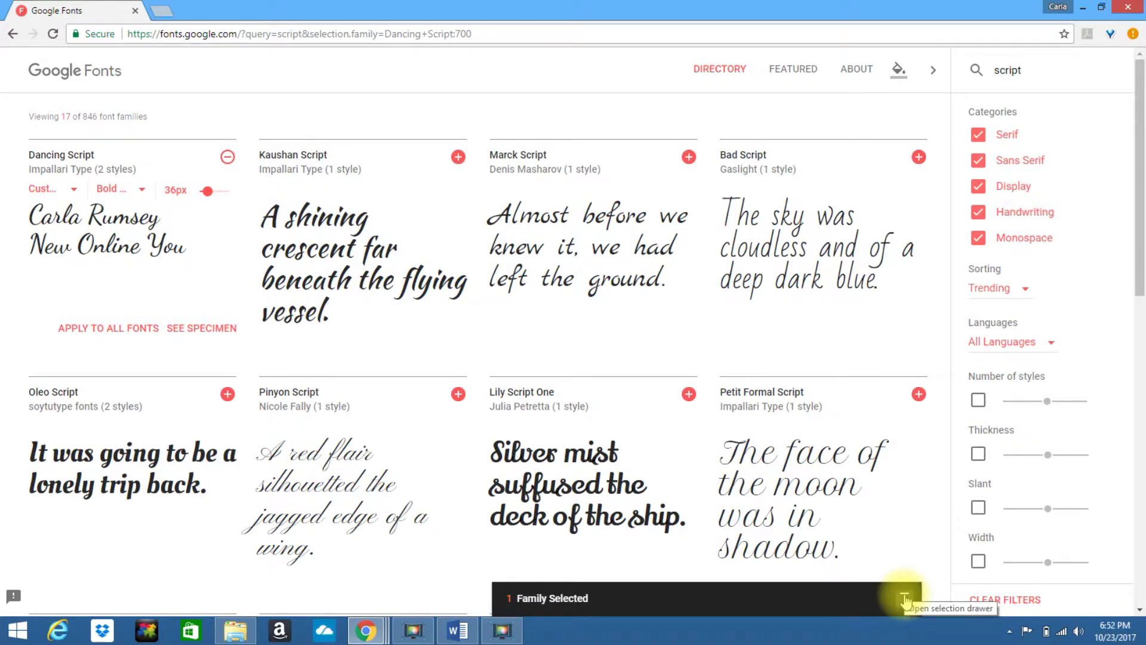
click(904, 598)
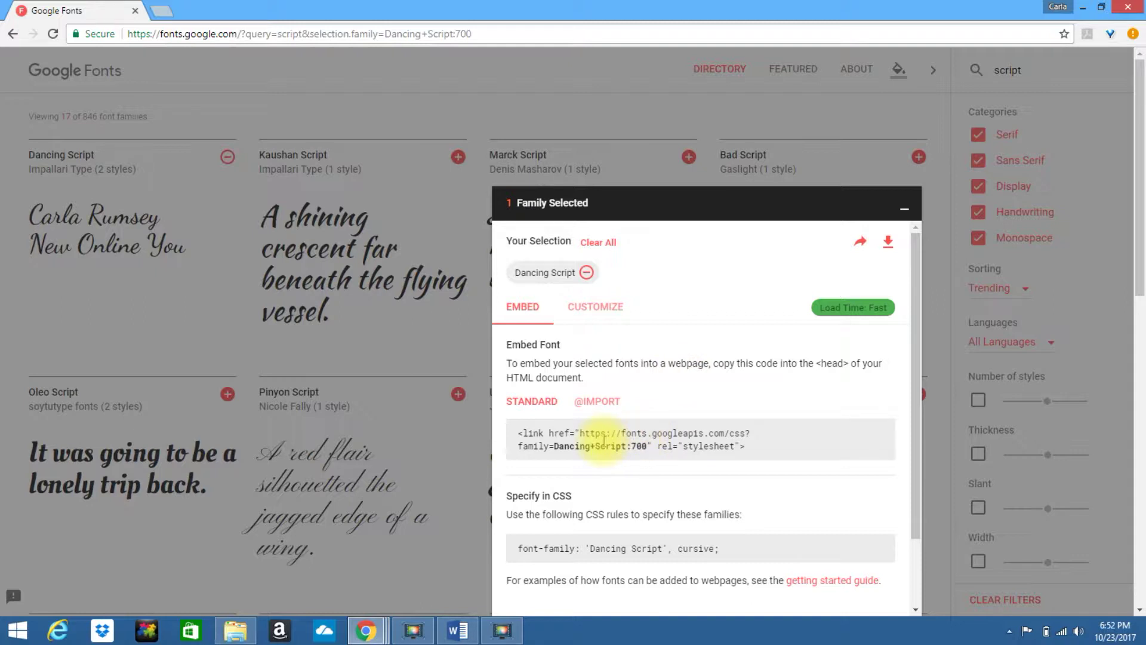
double_click(603, 443)
triple_click(603, 443)
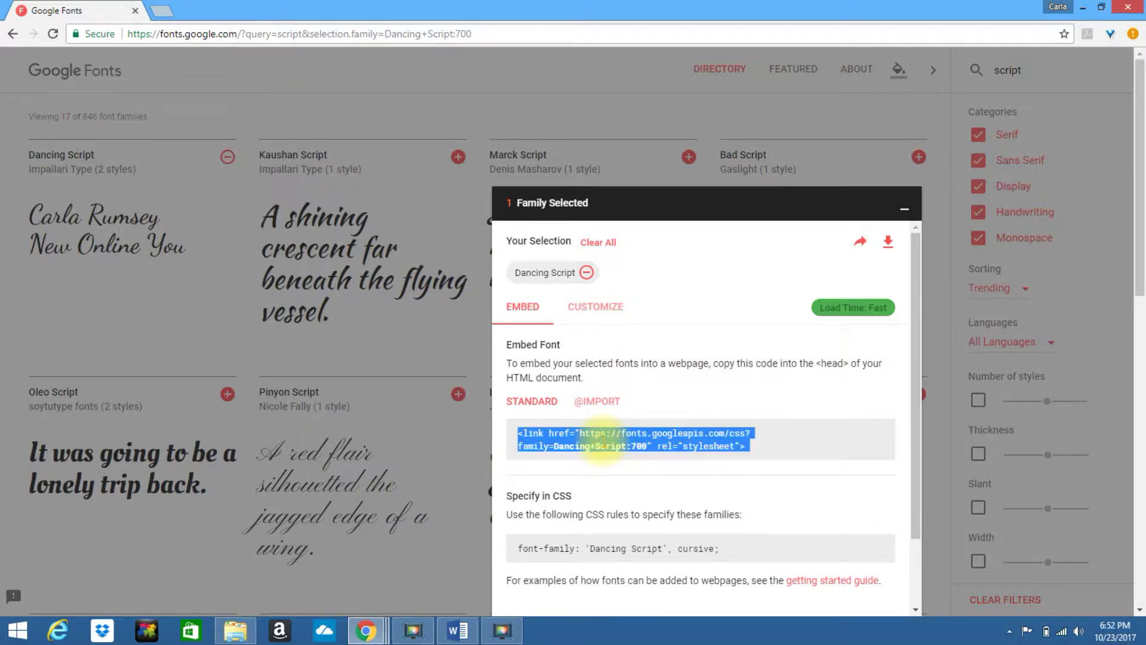
click(602, 442)
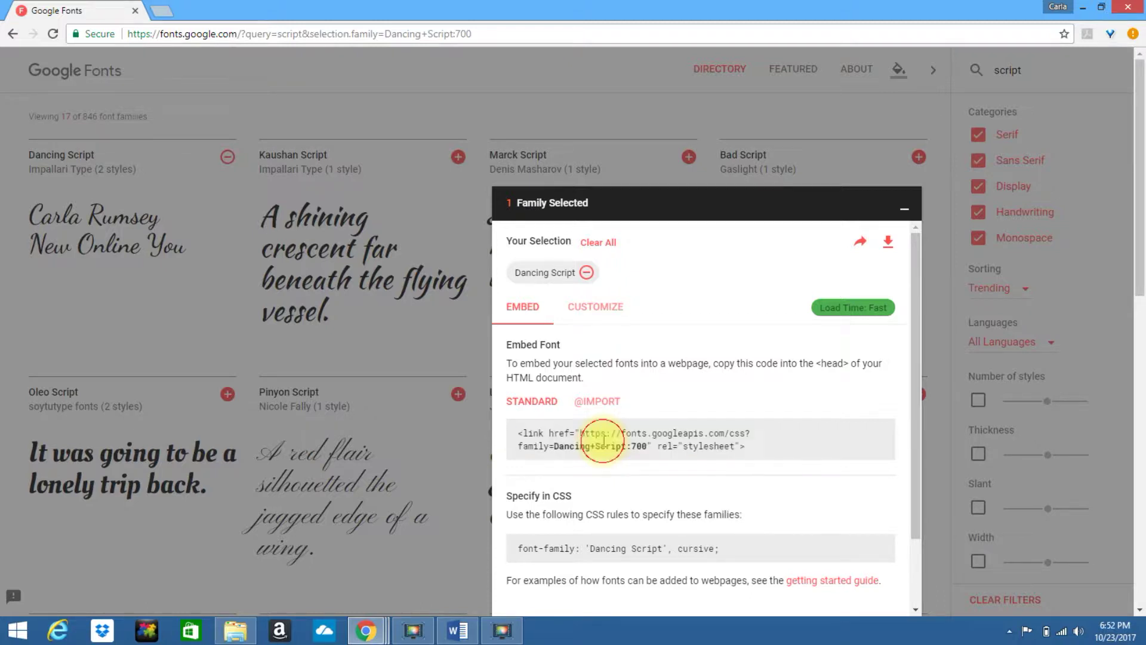
click(599, 406)
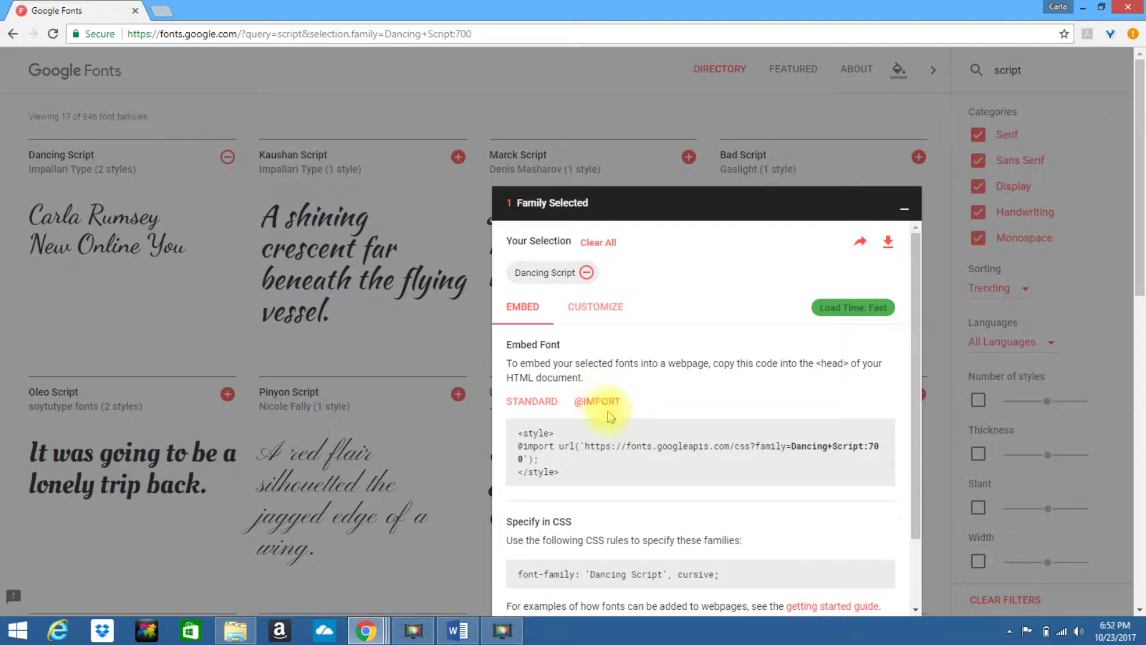
click(544, 408)
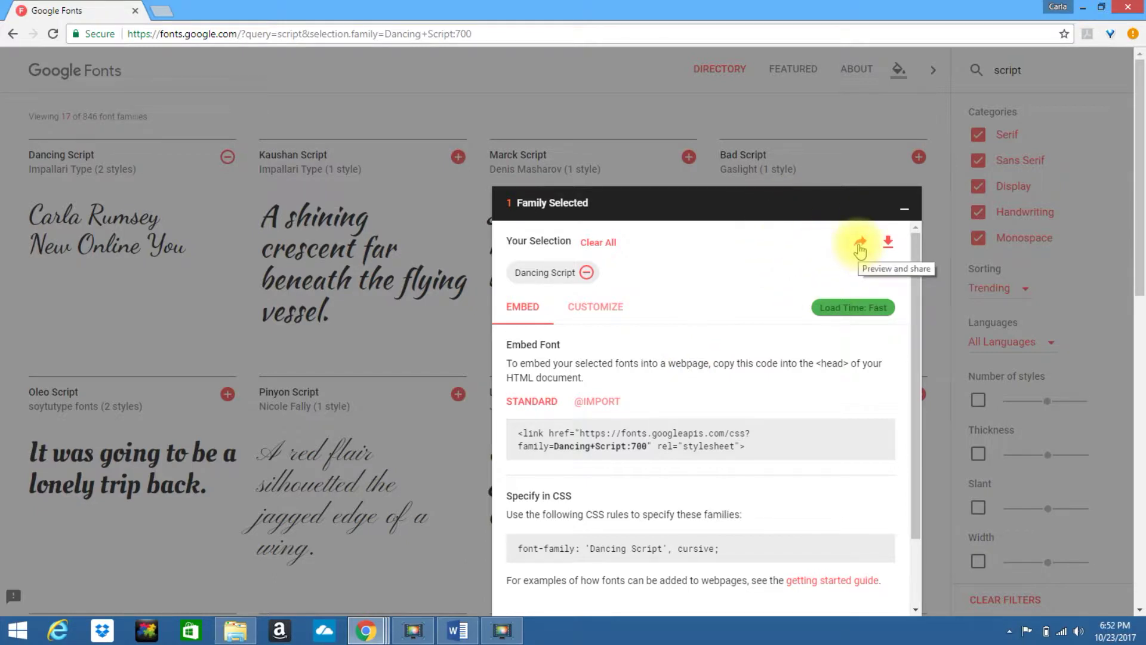
Download the selected family as Dancing_Script.zip and open it in 7-Zip.
click(888, 242)
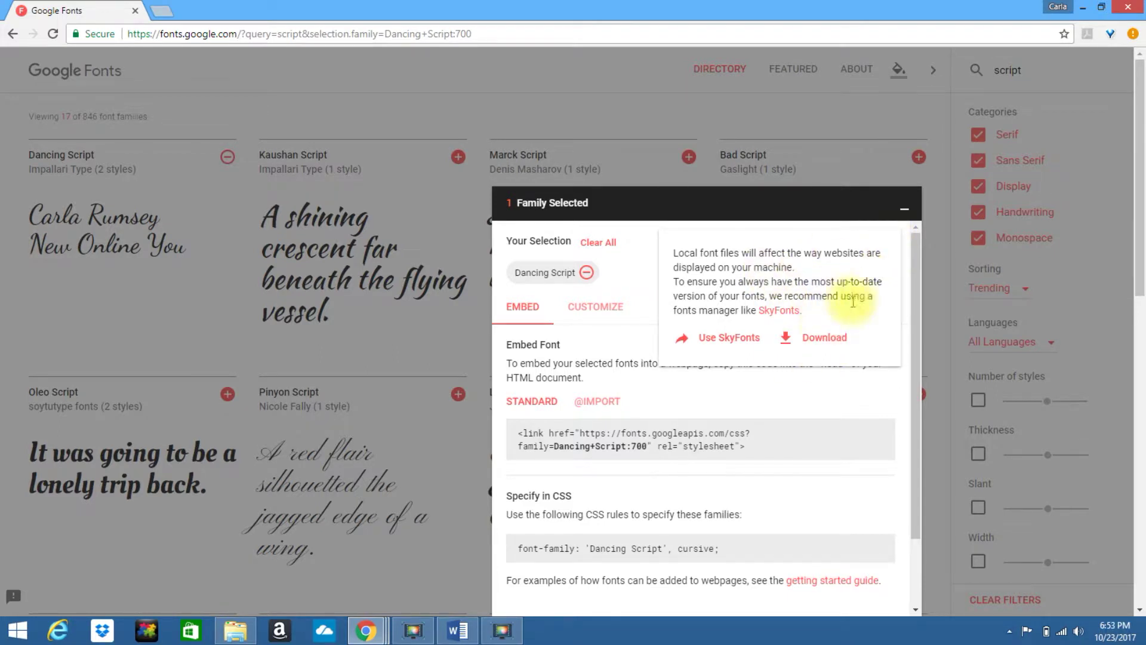
click(798, 342)
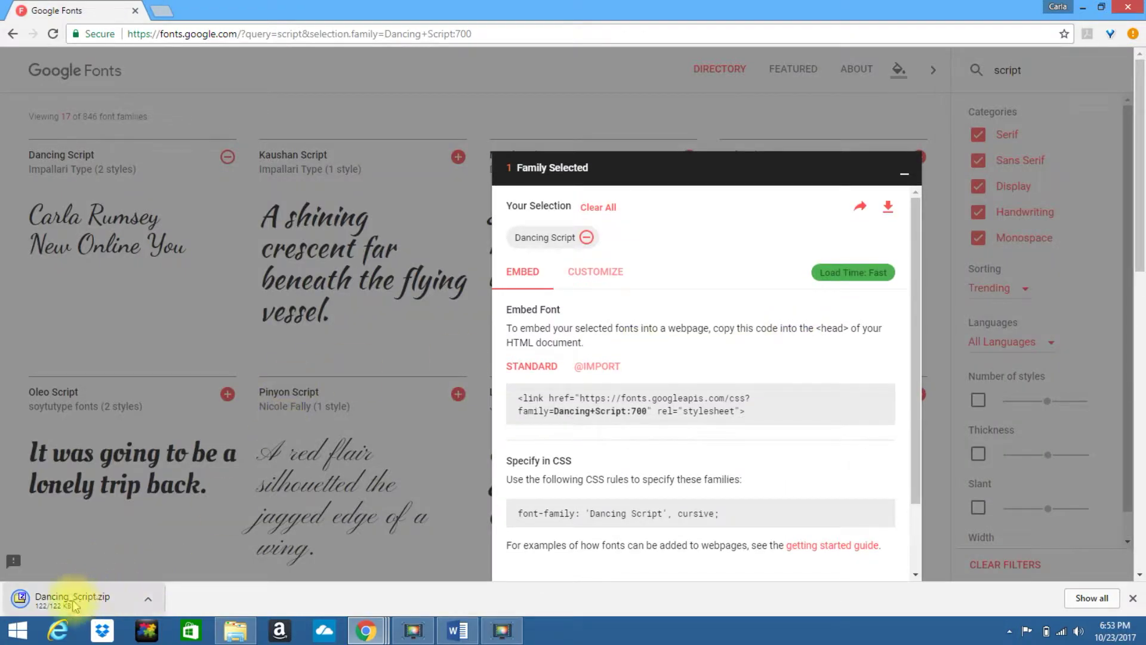
click(94, 606)
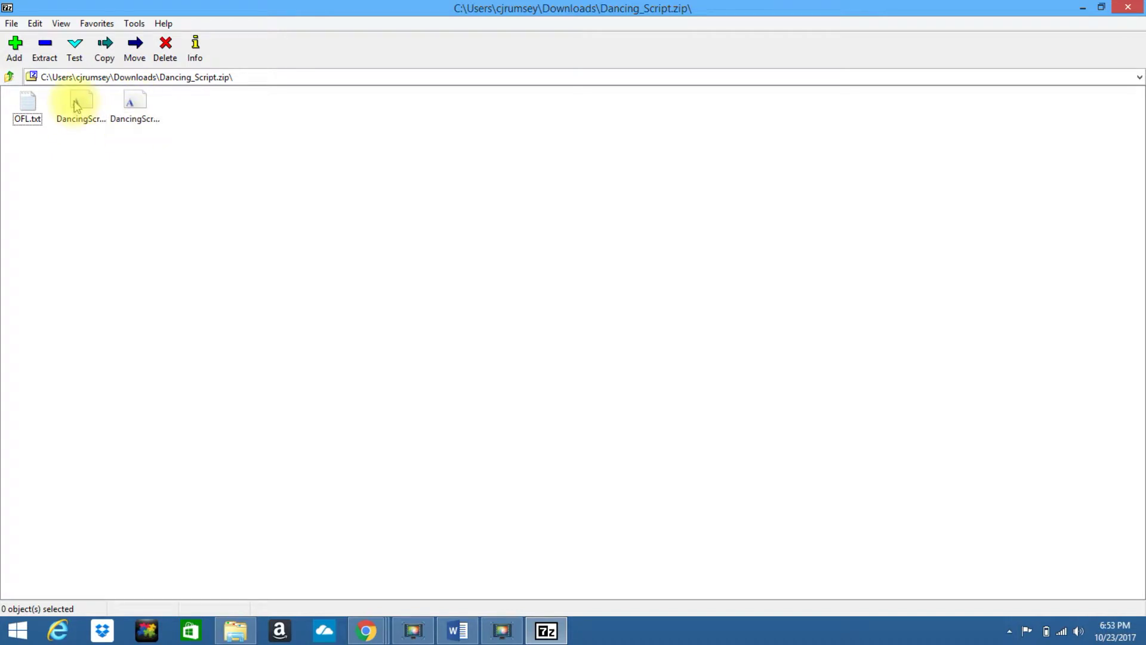
Preview the Regular font, install DancingScript-Bold.ttf from the archive, then close 7-Zip.
double_click(79, 106)
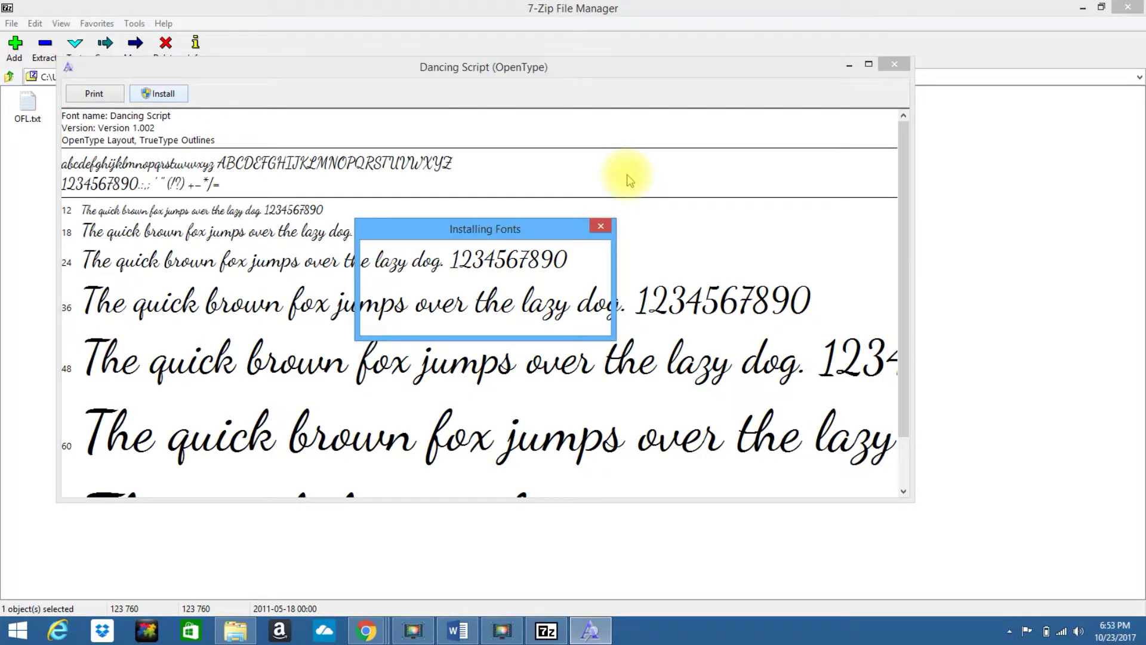
click(893, 65)
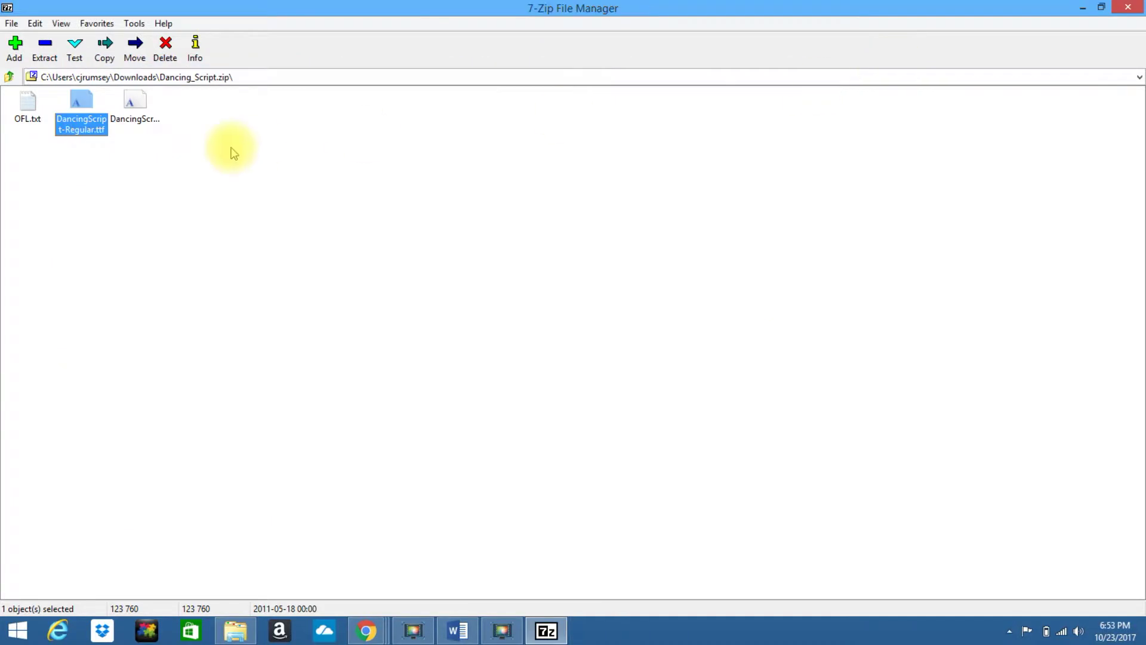
double_click(136, 102)
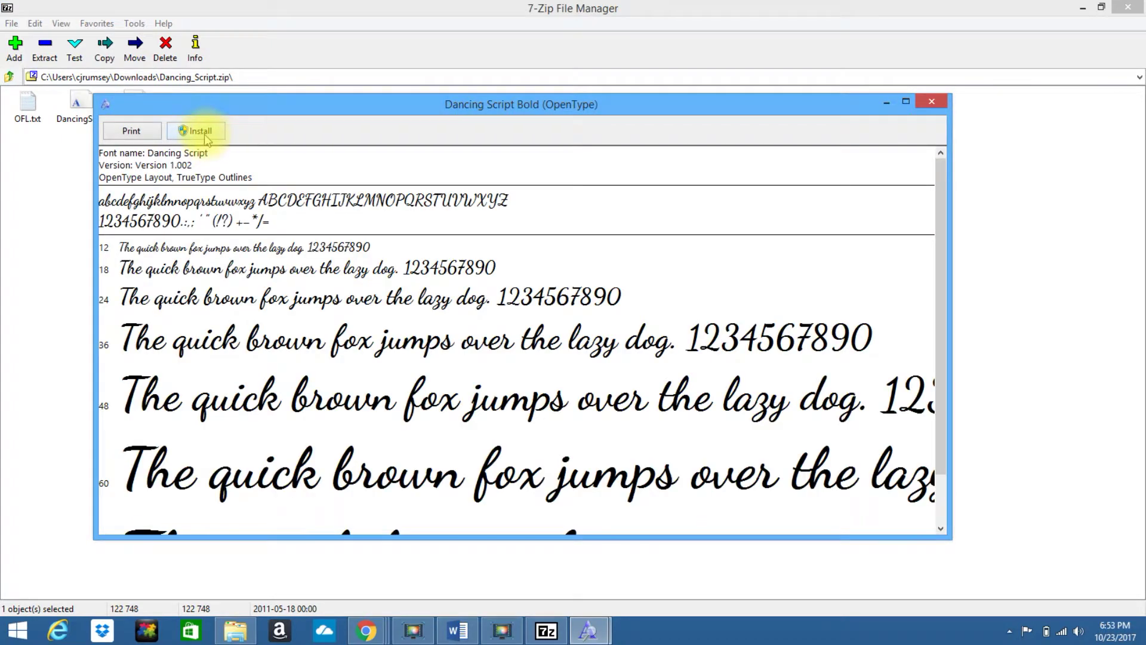
click(208, 132)
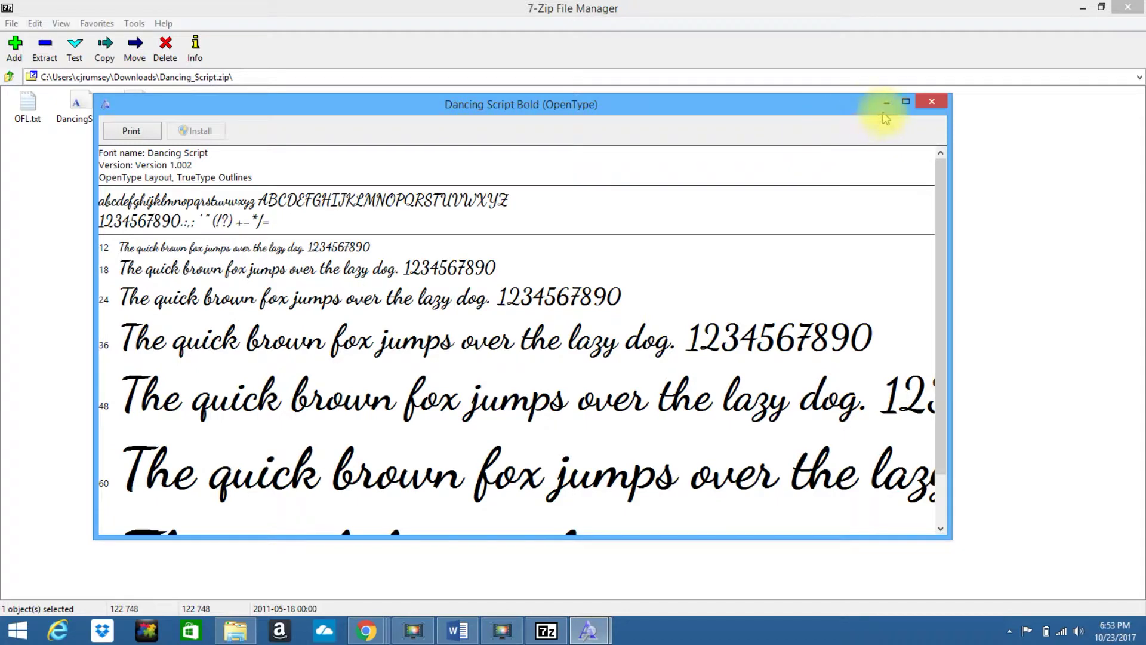
click(932, 103)
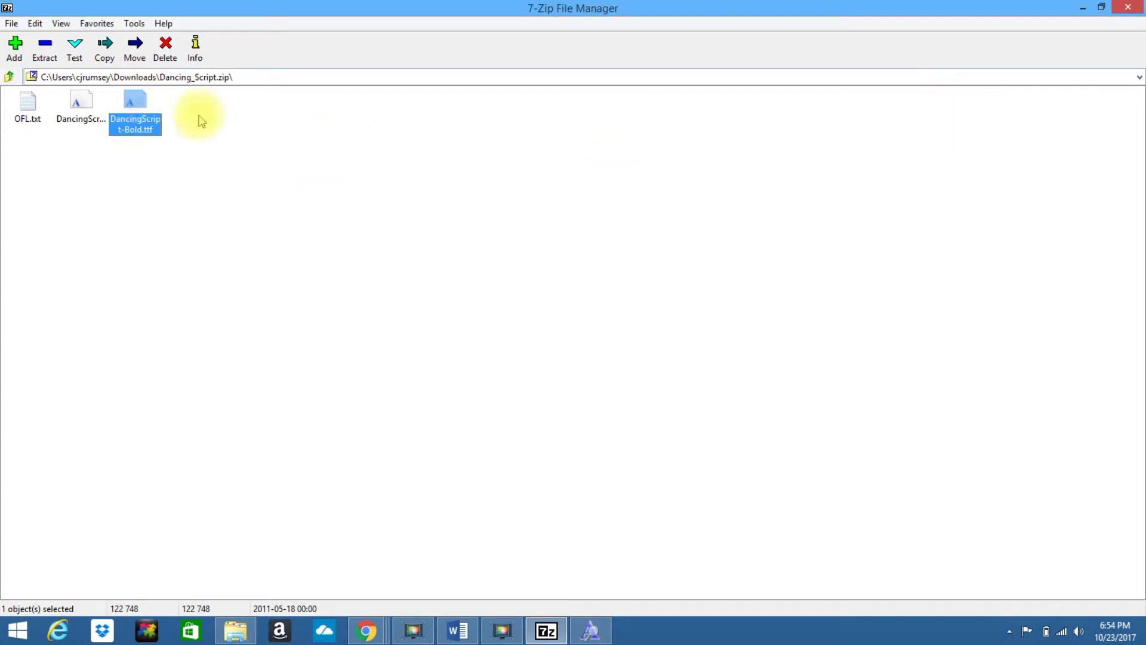
click(1127, 7)
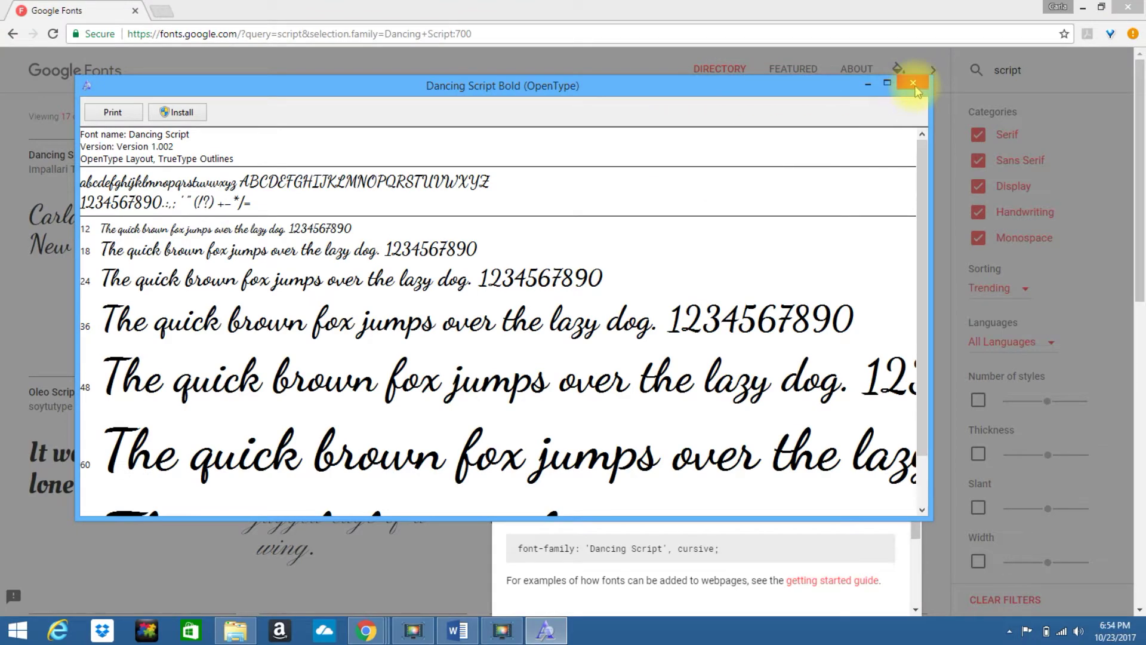
Close the preview, uncheck Serif, Sans Serif, Display and Monospace, and clear the 'script' search.
click(912, 82)
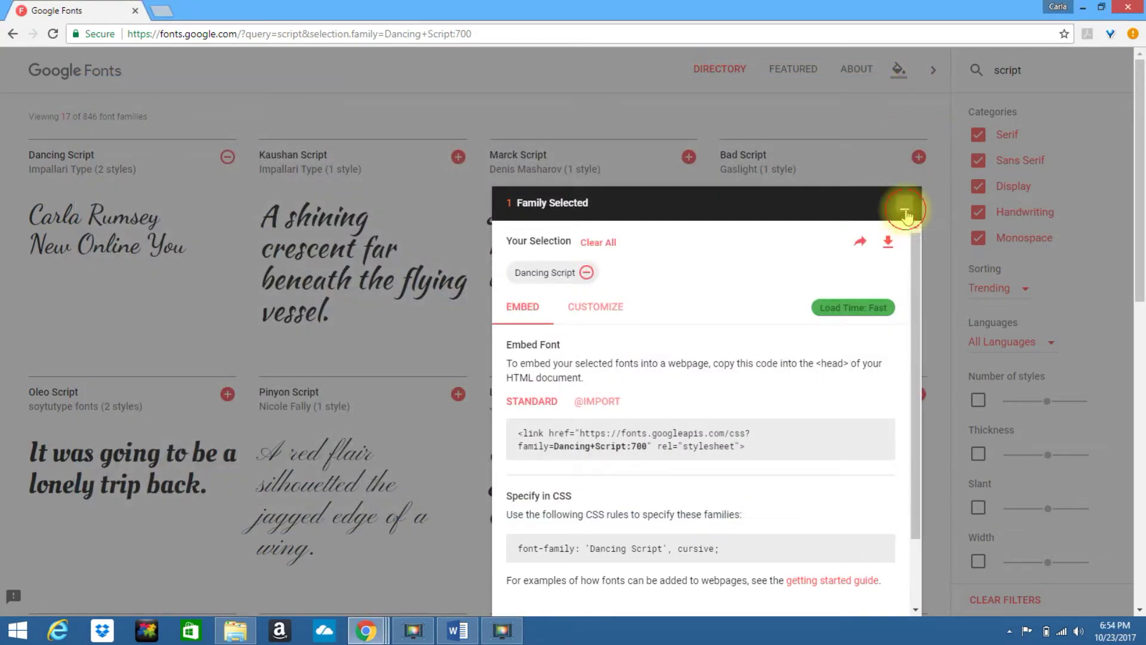
click(902, 209)
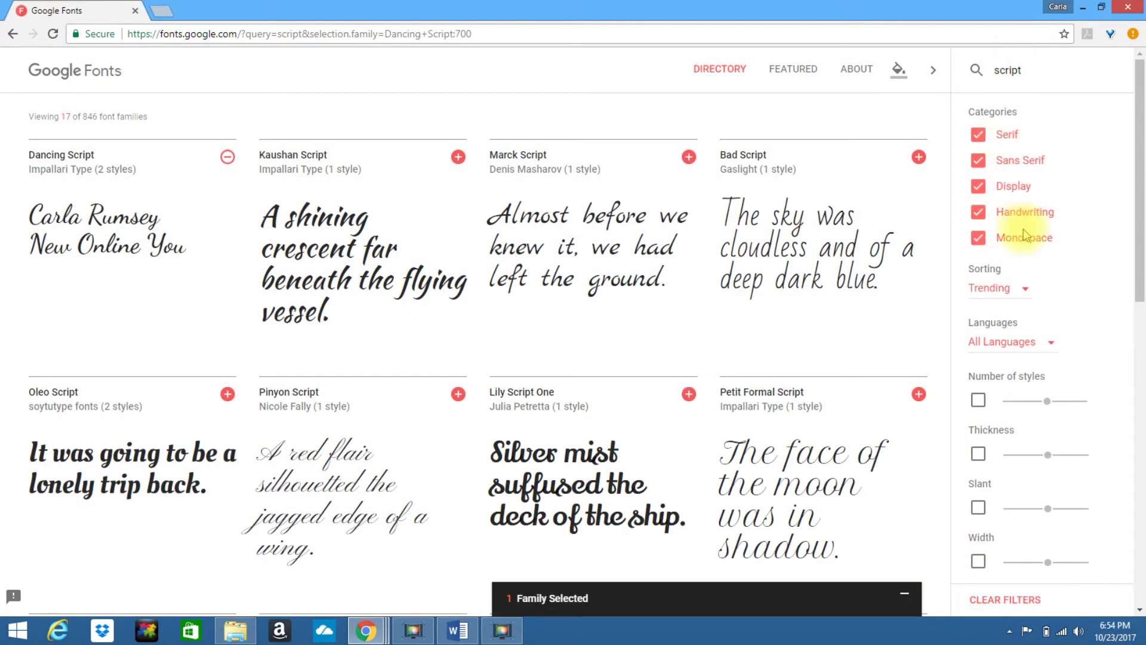
click(978, 136)
click(979, 162)
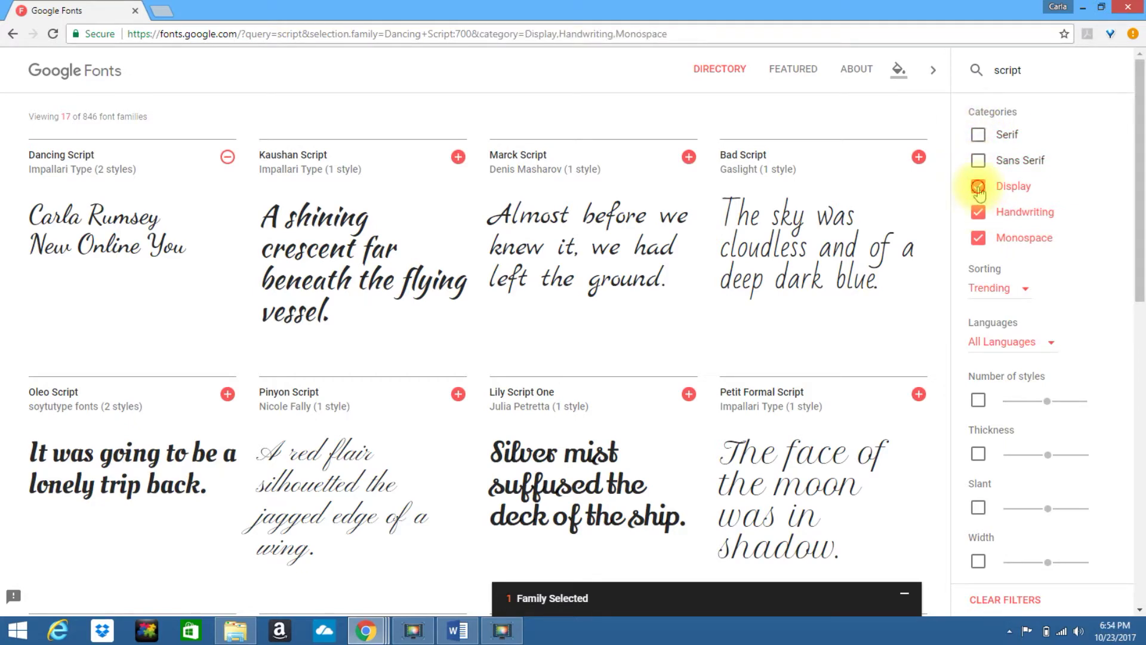
click(979, 189)
click(979, 238)
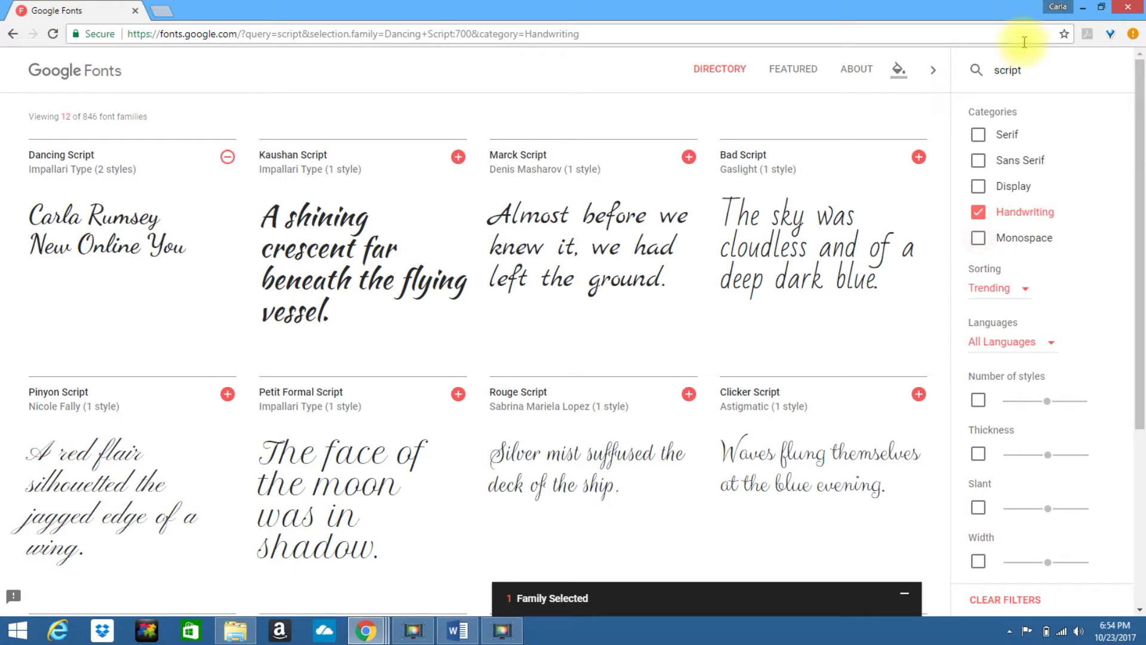
double_click(1016, 70)
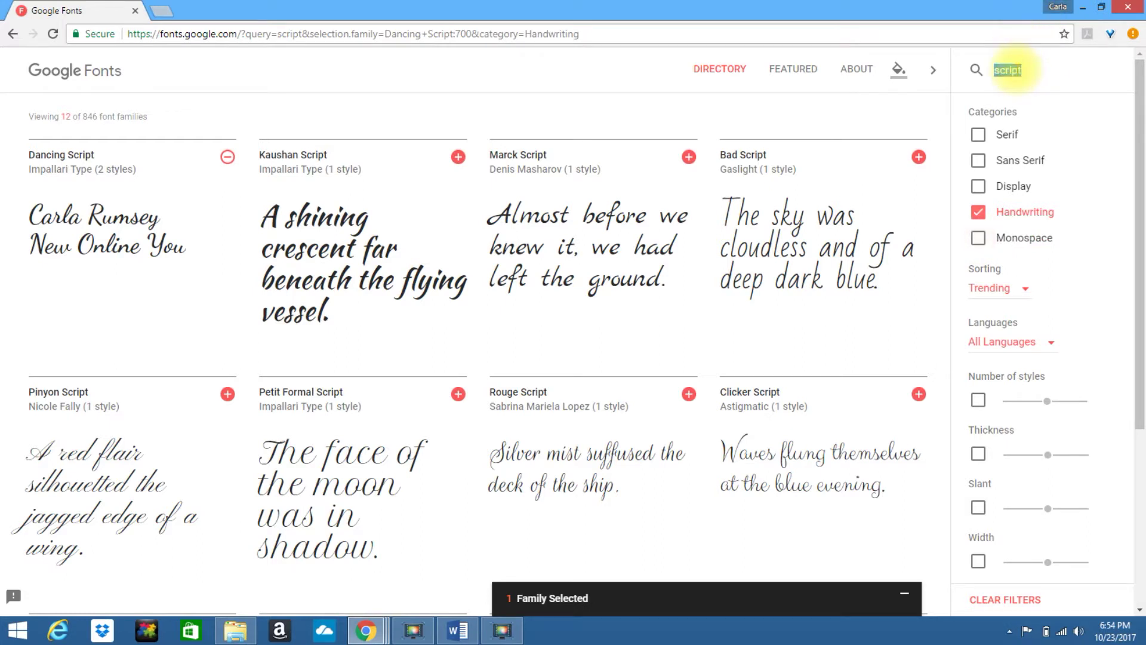
key(BackSpace)
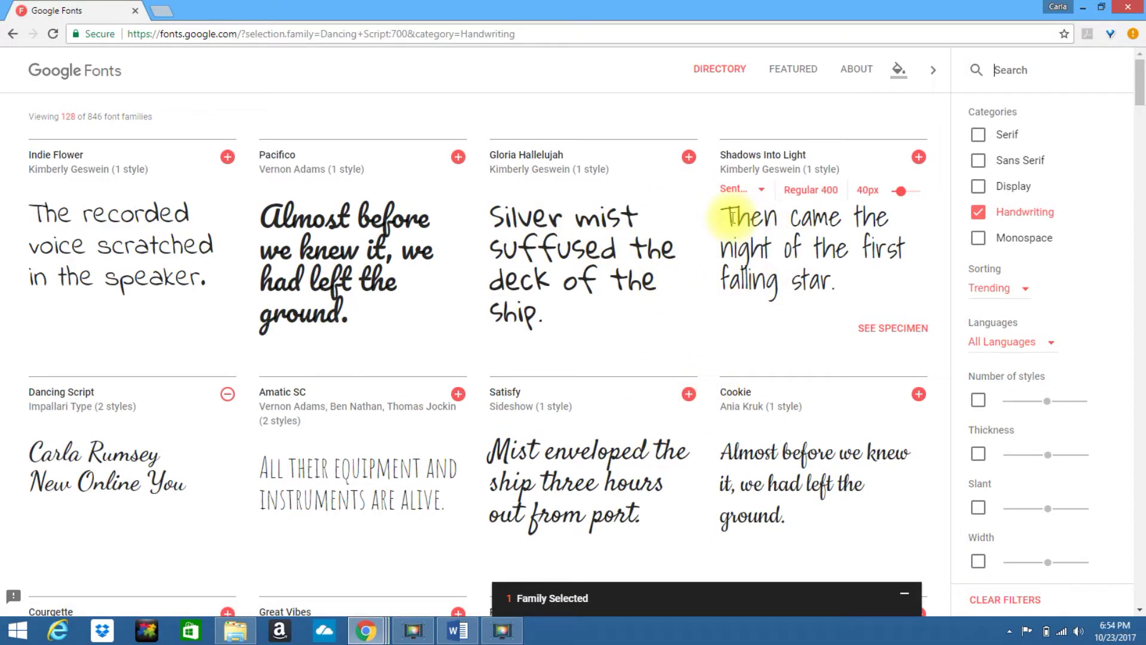
Preview Shadows Into Light with a name plus 'New Online', add it, and expand the 2-family panel.
drag(726, 217, 879, 286)
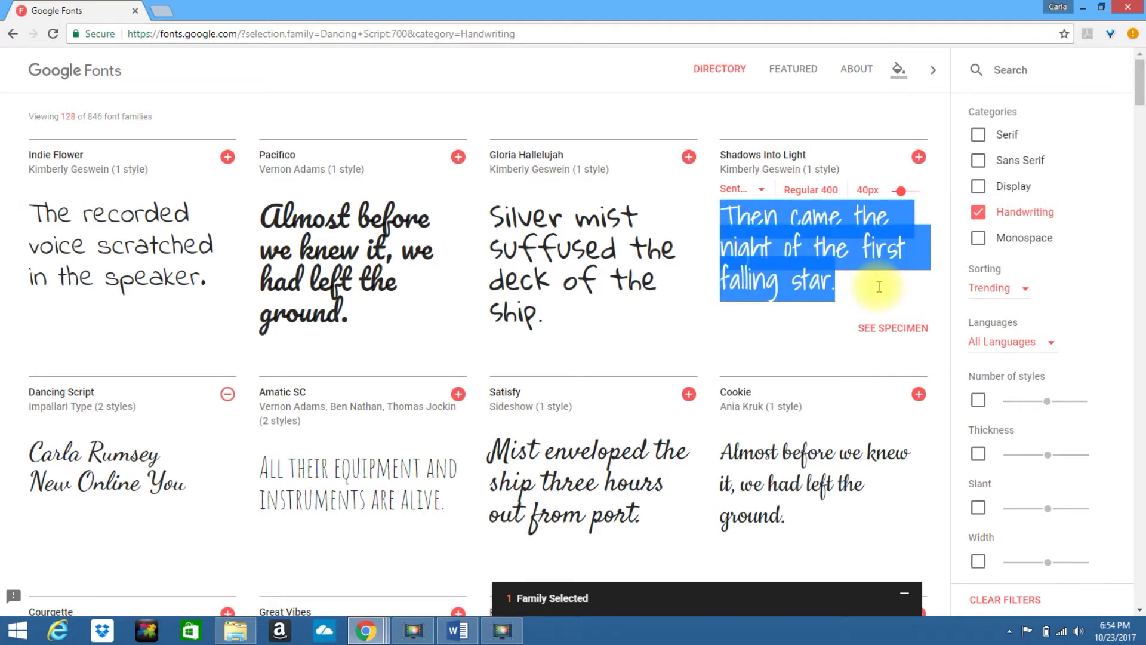
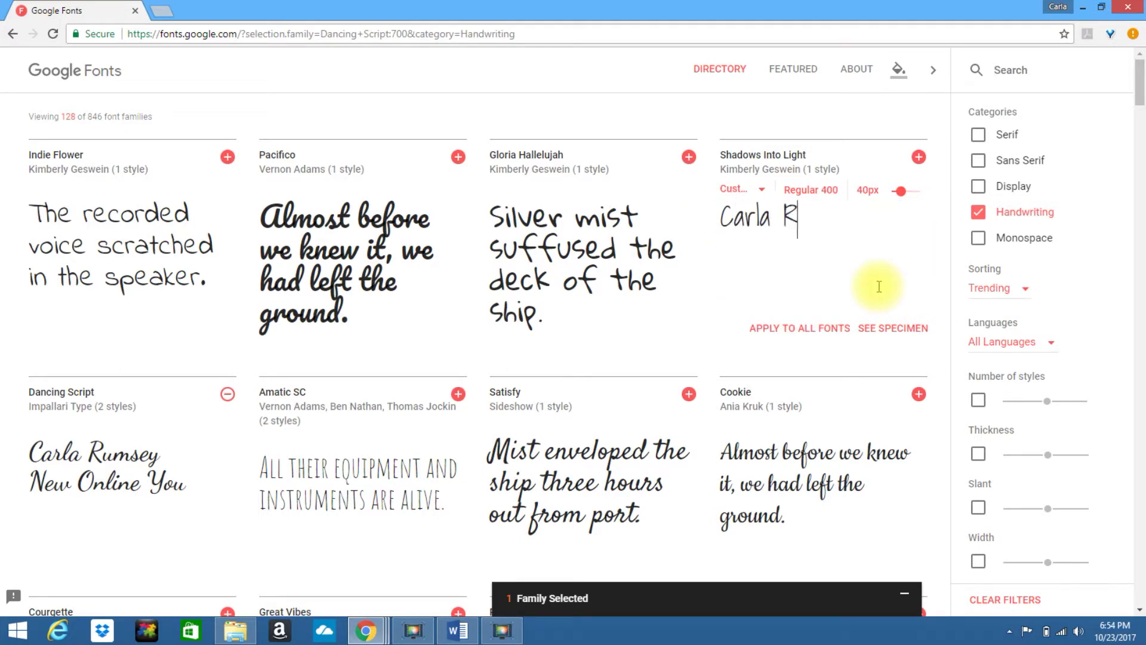
key(Return)
text(New Online You)
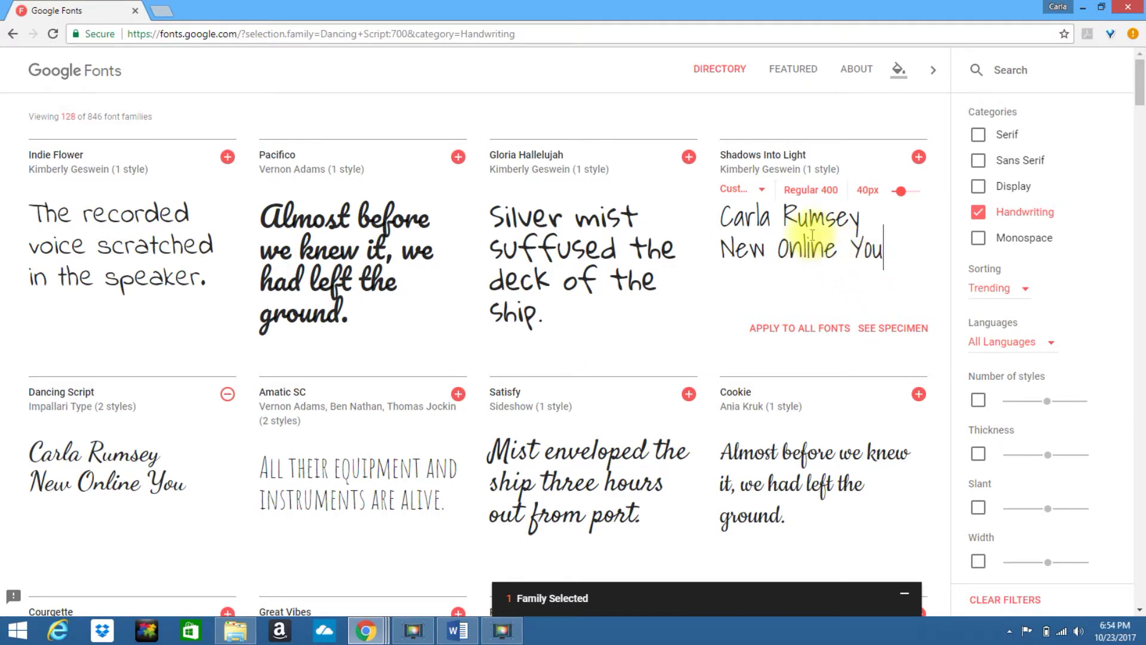
click(918, 158)
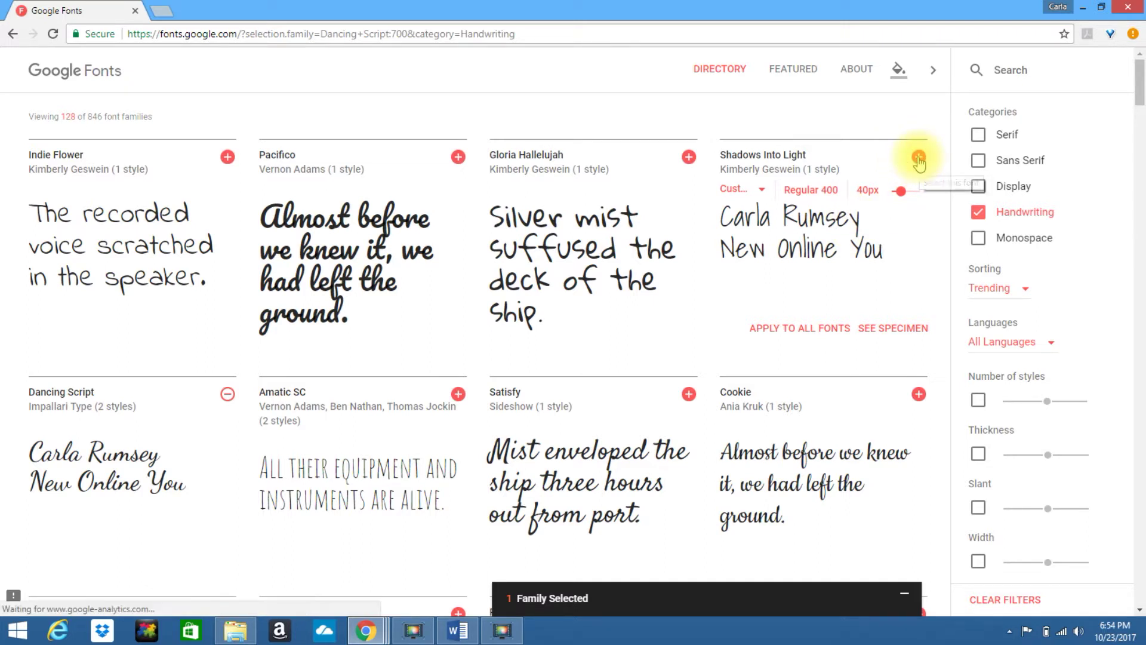
click(905, 591)
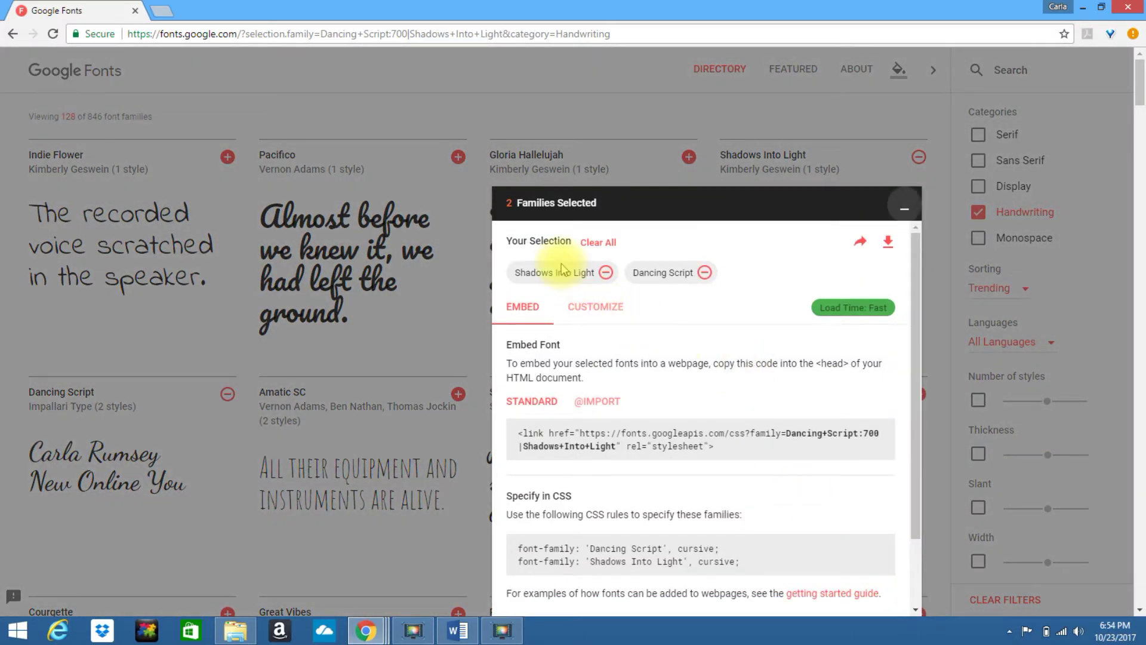
Drop Dancing Script from the selection, download Shadows_Into_Light.zip, and open it in 7-Zip.
click(705, 273)
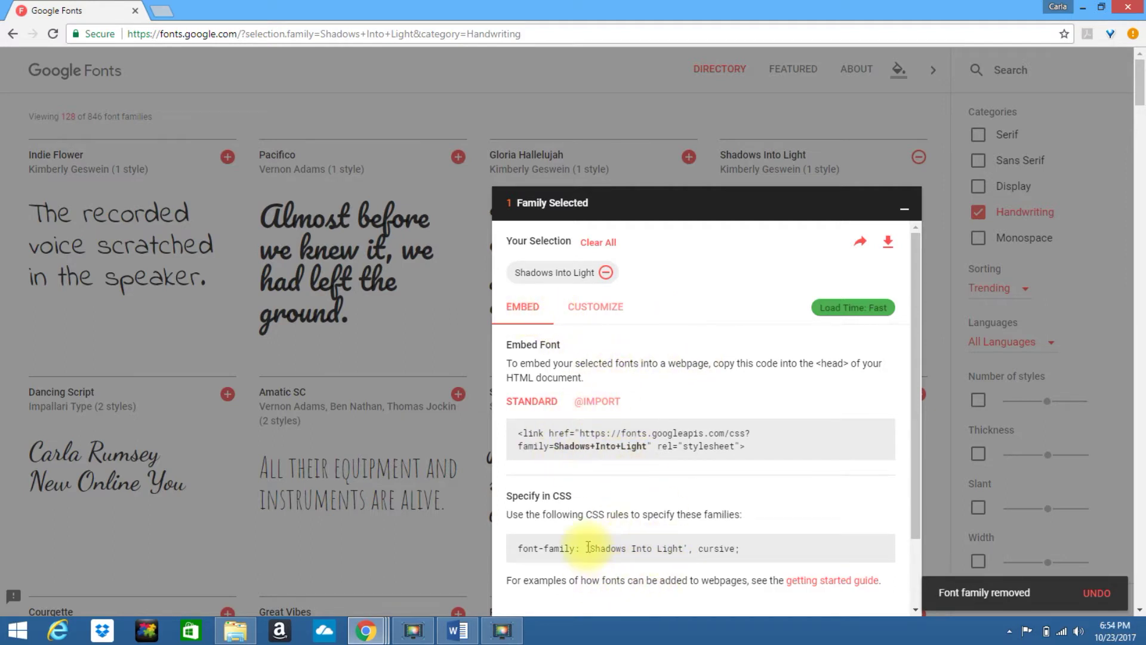
click(600, 308)
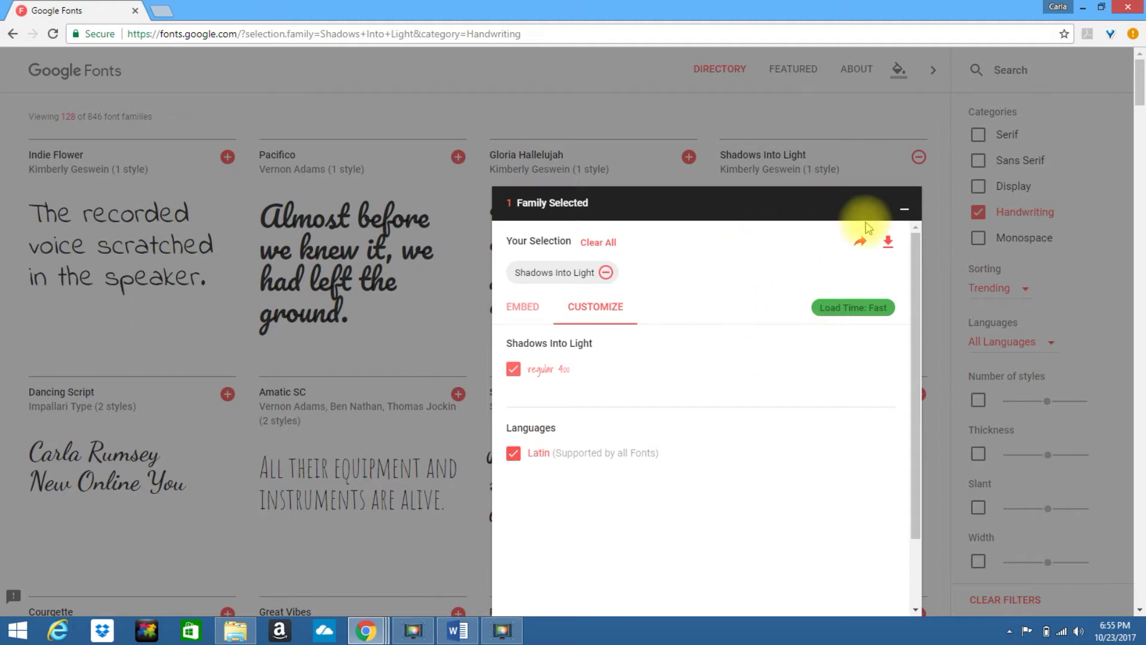
click(889, 250)
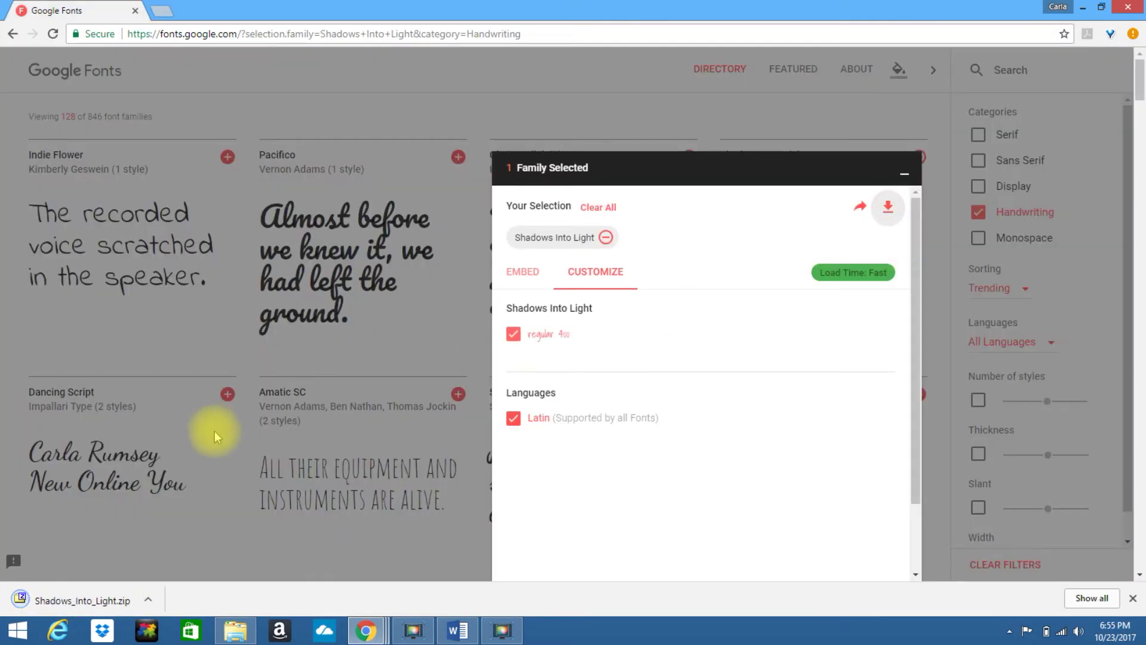
click(77, 600)
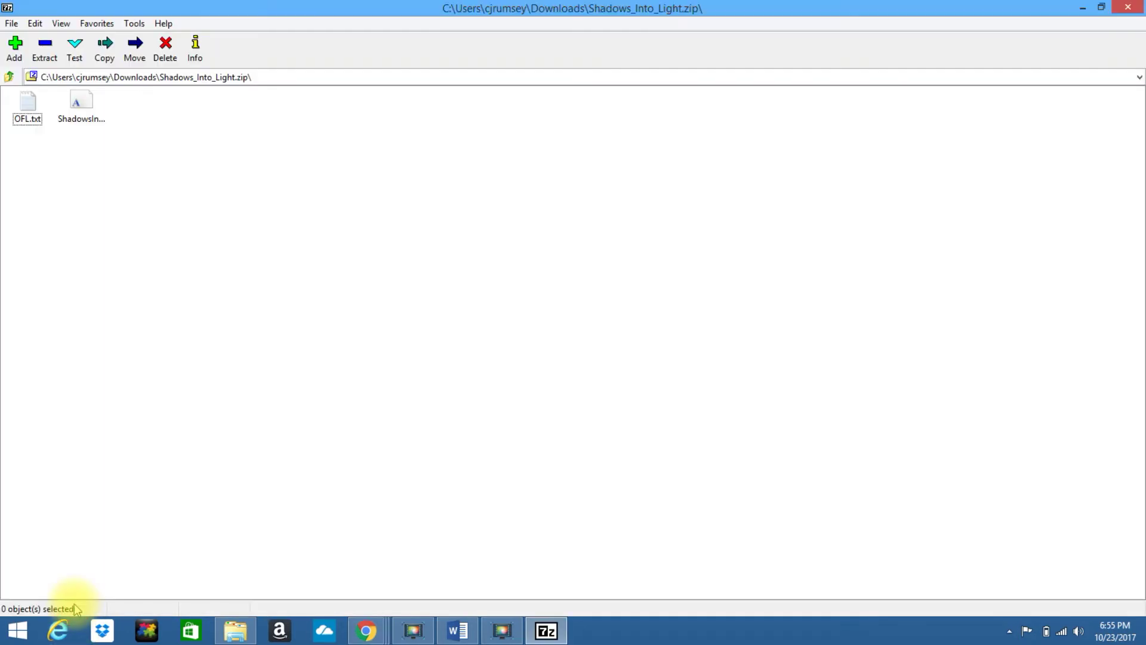
Install ShadowsIntoLight.ttf from the archive, close the viewer and 7-Zip, and collapse the selection drawer.
click(80, 103)
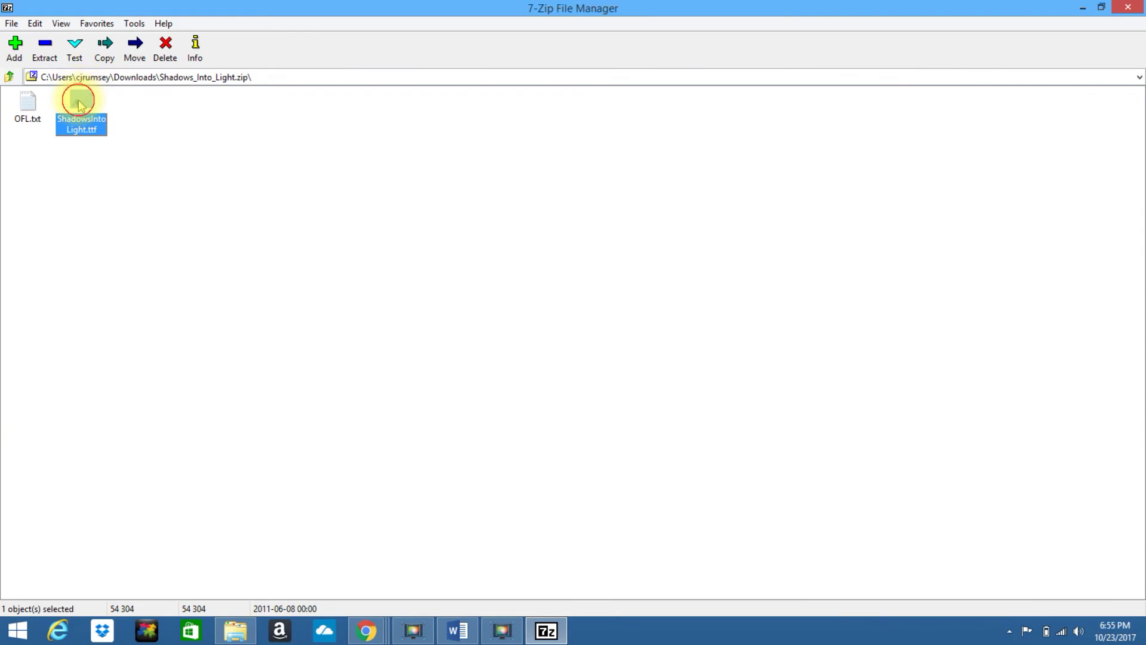
double_click(80, 102)
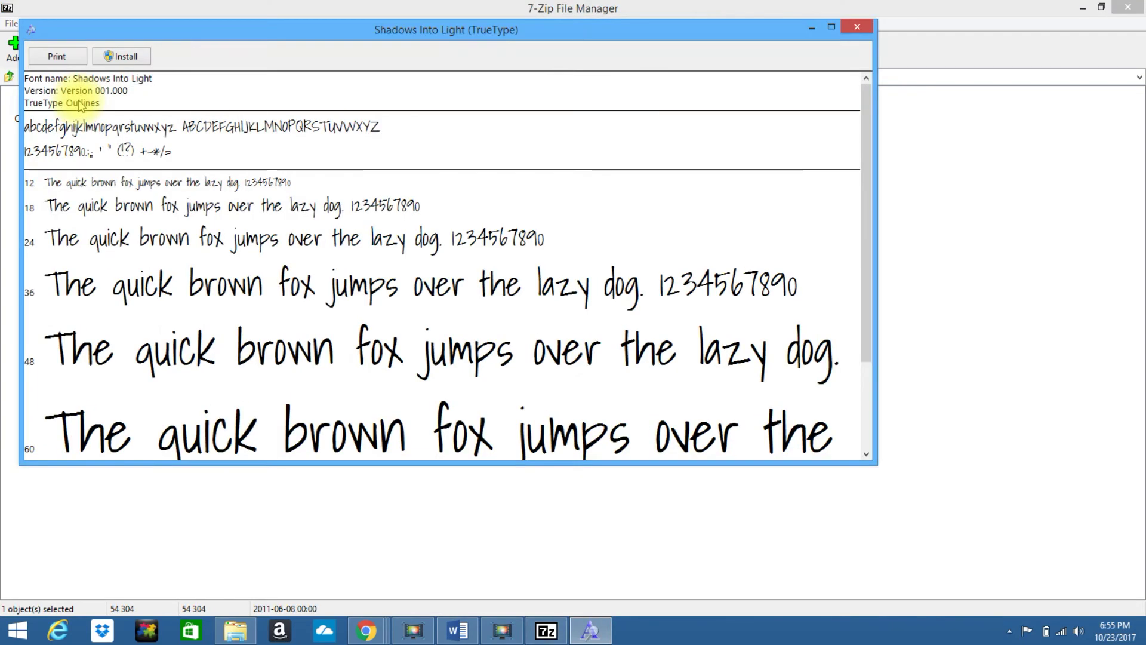
click(124, 57)
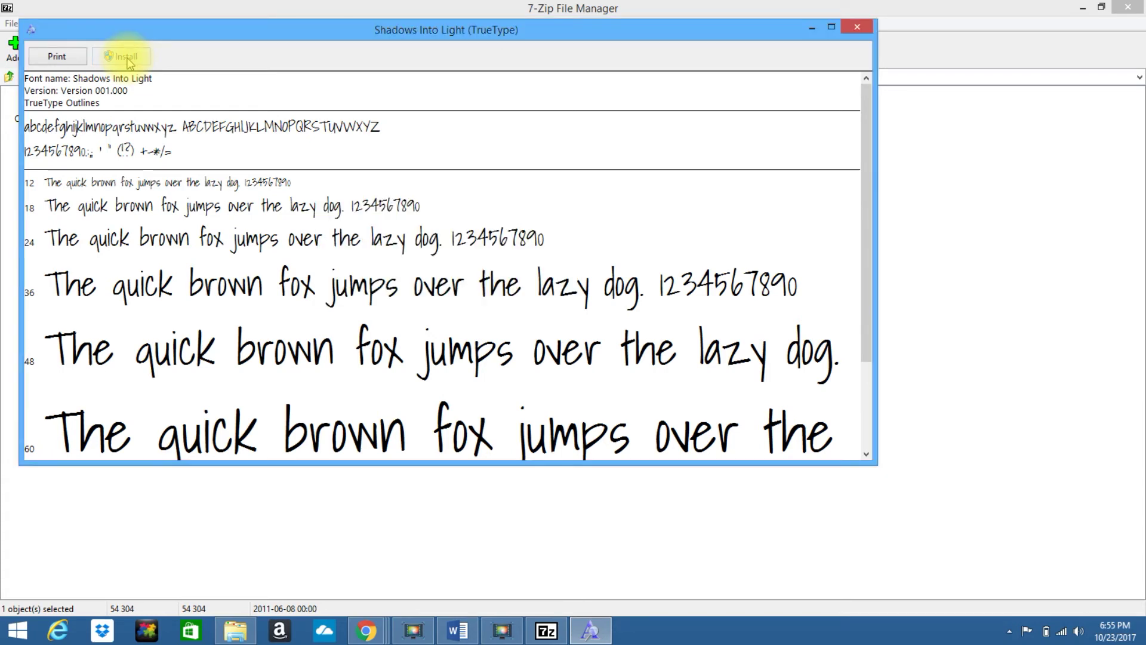
click(857, 28)
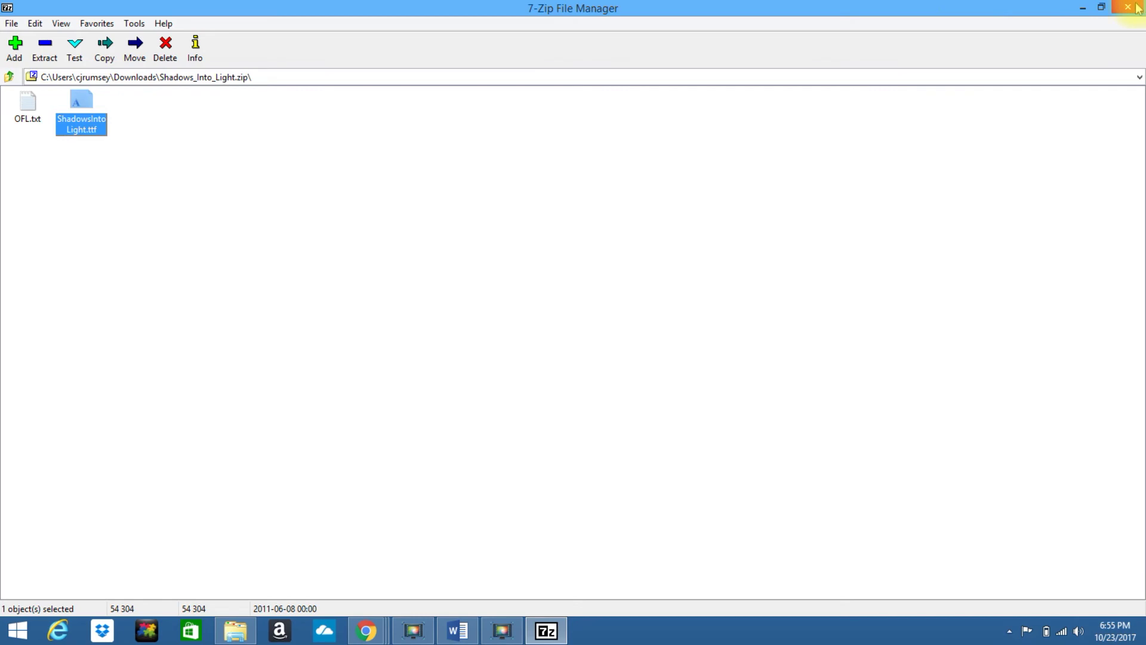
click(1133, 9)
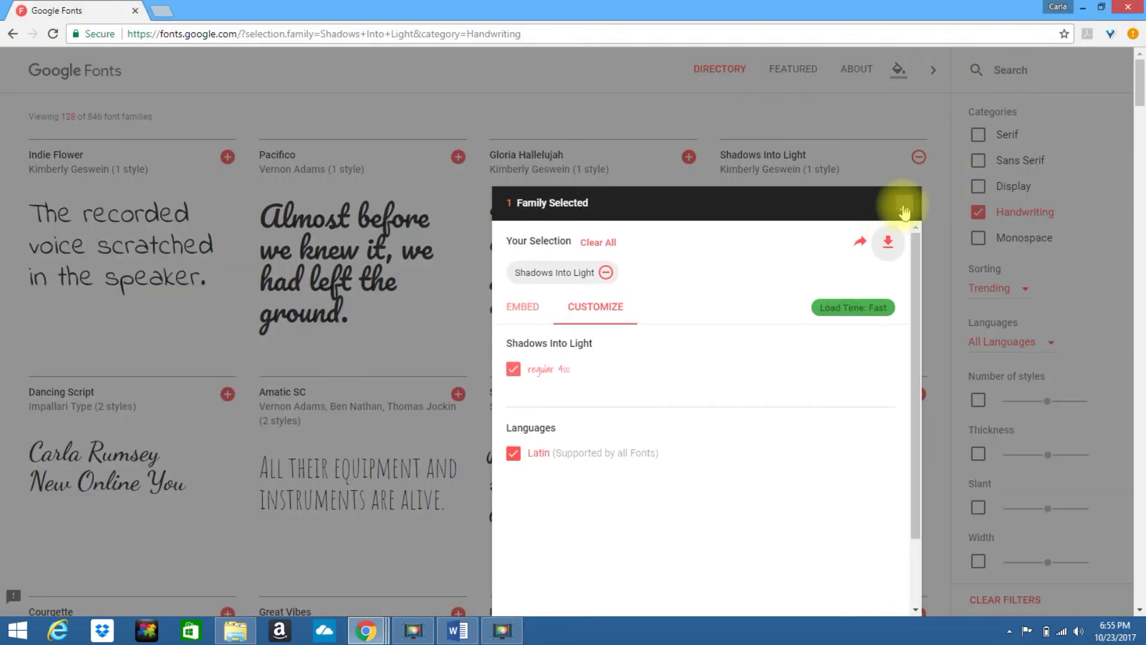
click(904, 206)
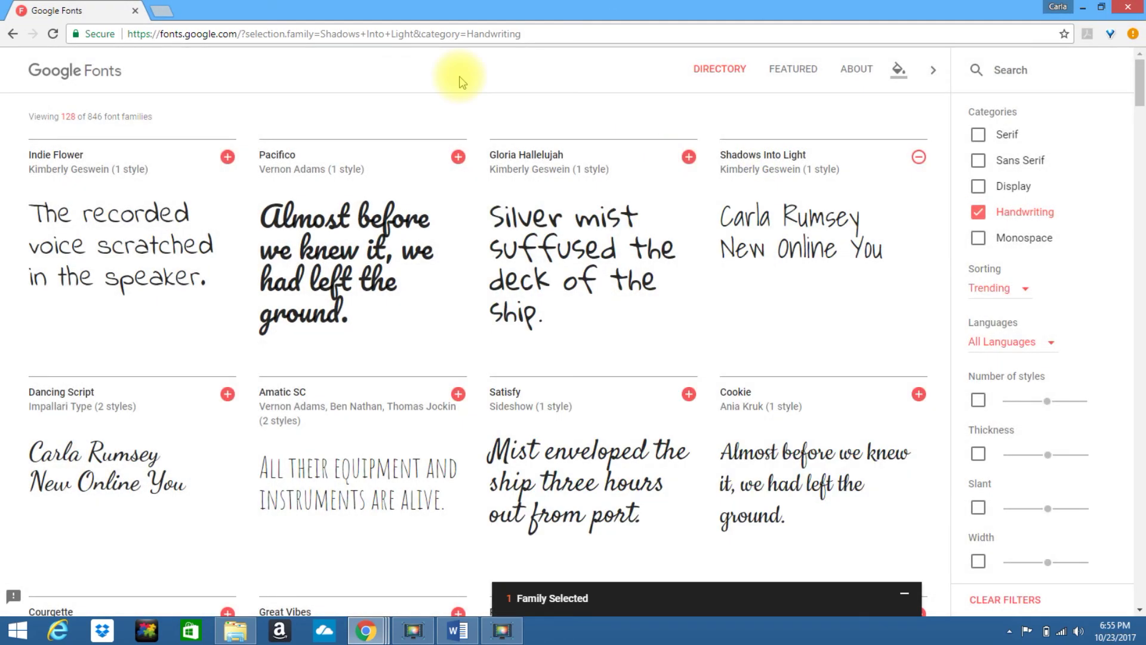